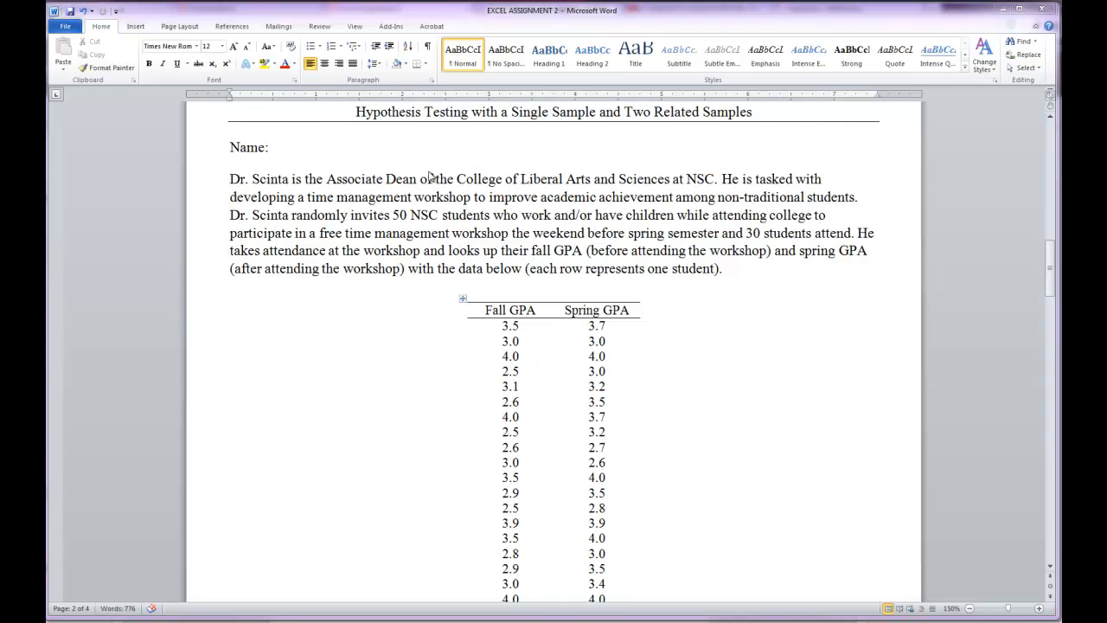
# - Switch to the blank Excel workbook and enable the Analysis ToolPak add-in through the Excel add-ins settings
pyautogui.moveTo(166, 619)
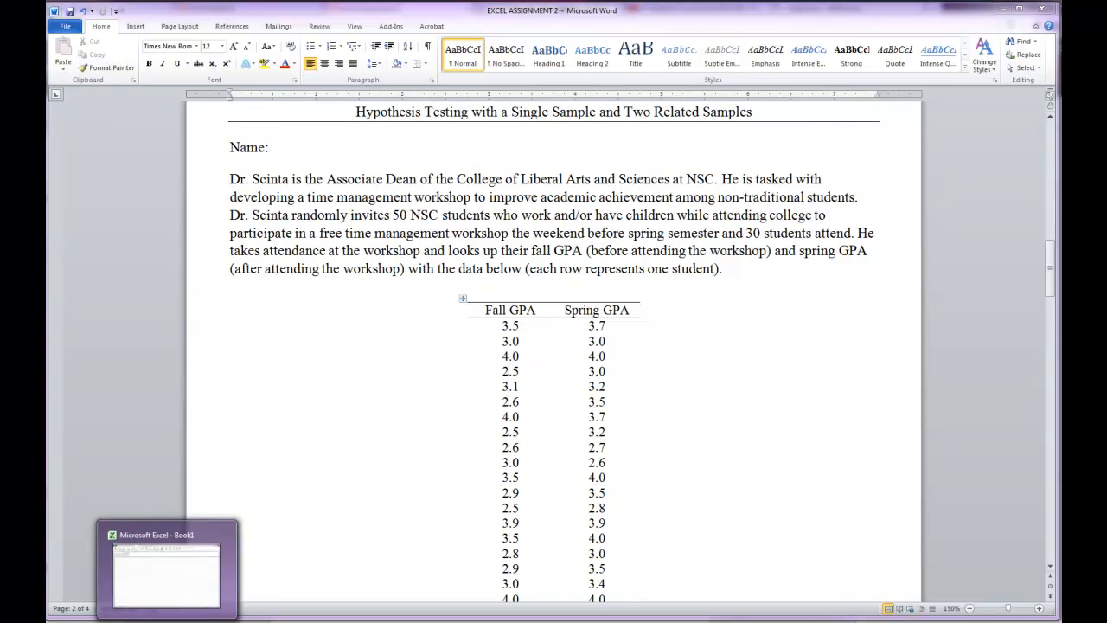
pyautogui.click(184, 580)
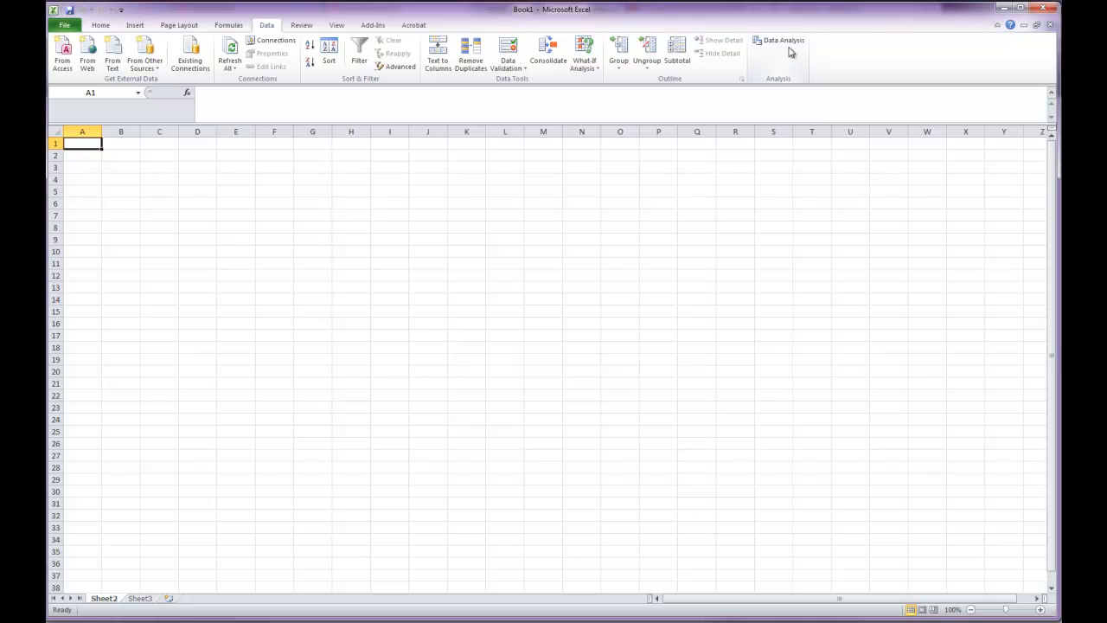
pyautogui.click(65, 25)
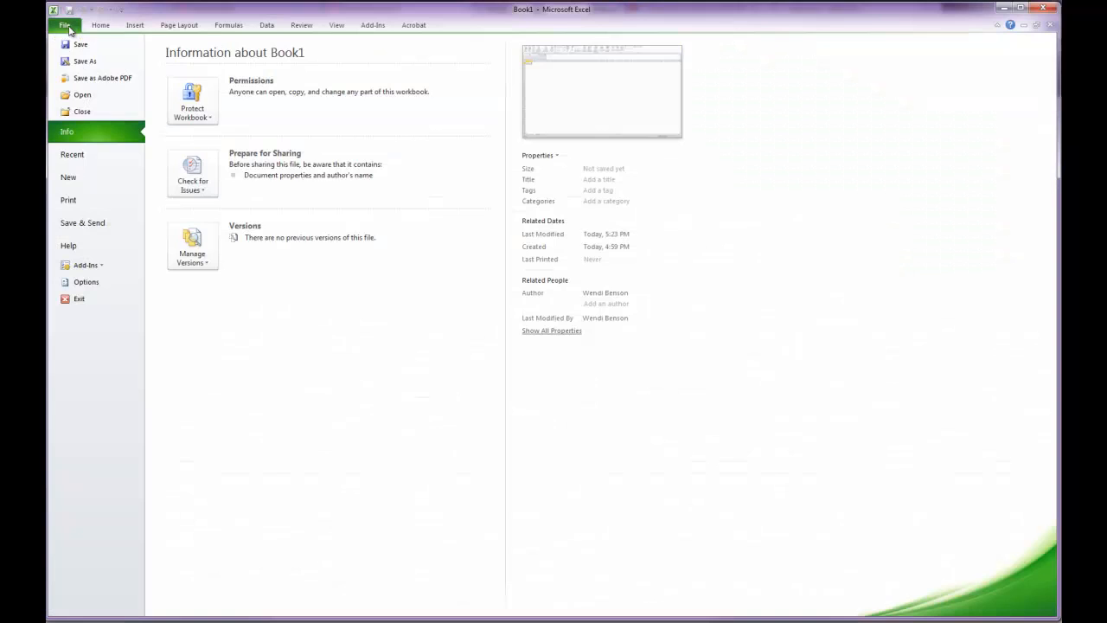
pyautogui.click(80, 282)
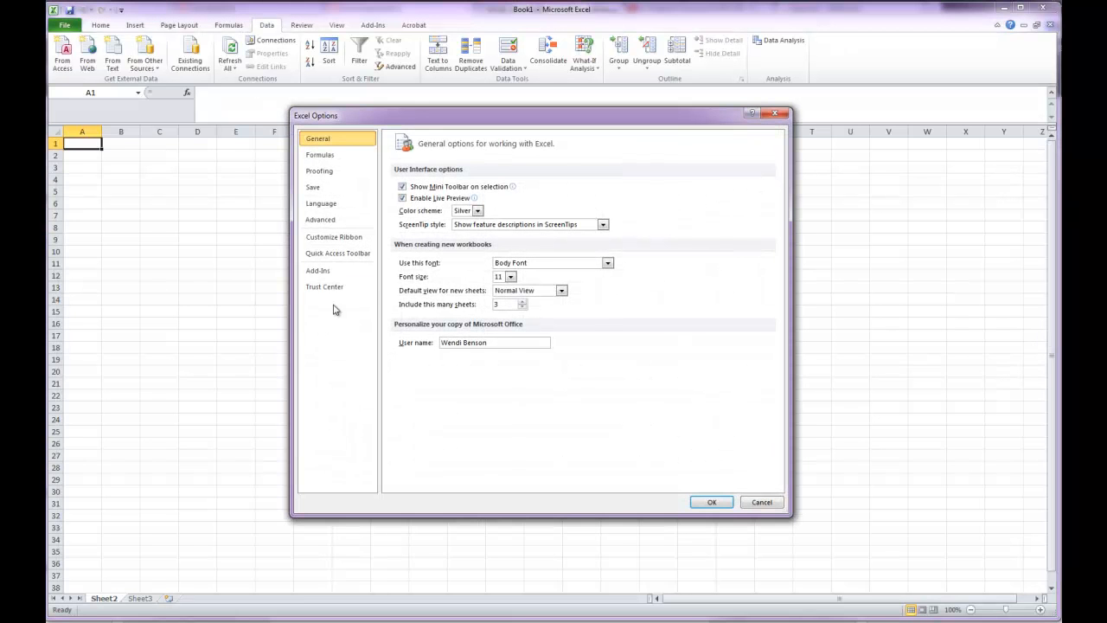
pyautogui.click(333, 273)
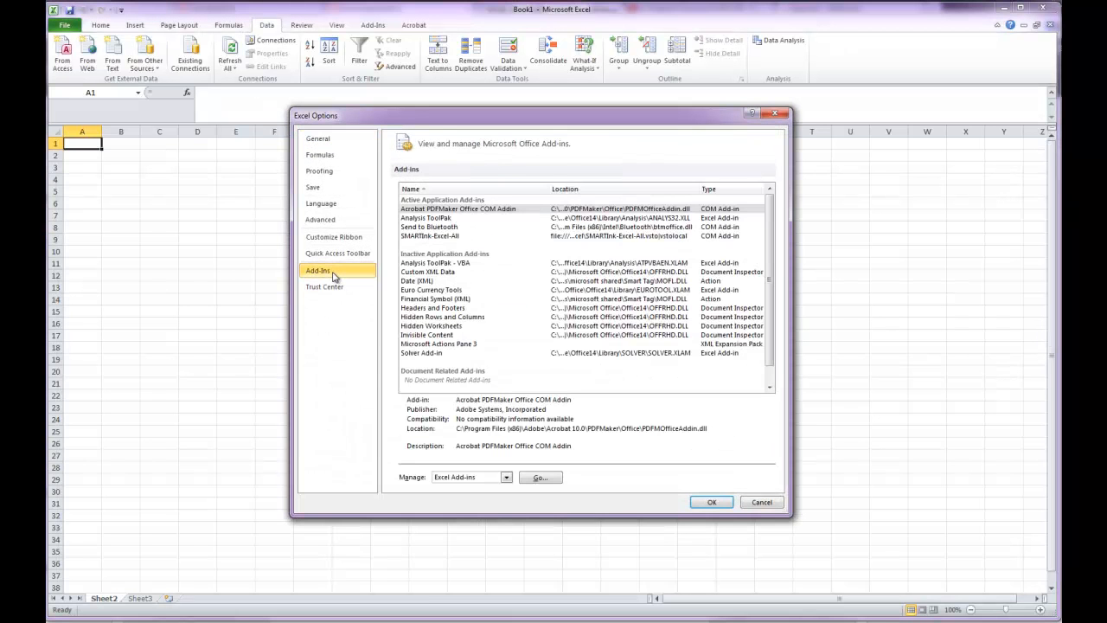
pyautogui.click(415, 219)
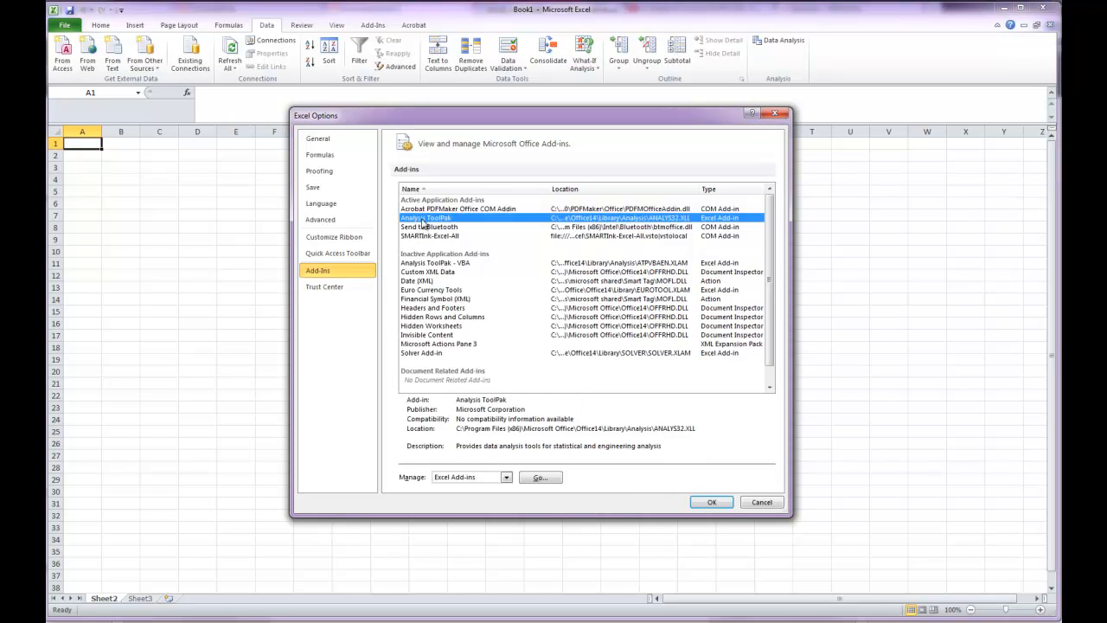
pyautogui.click(540, 477)
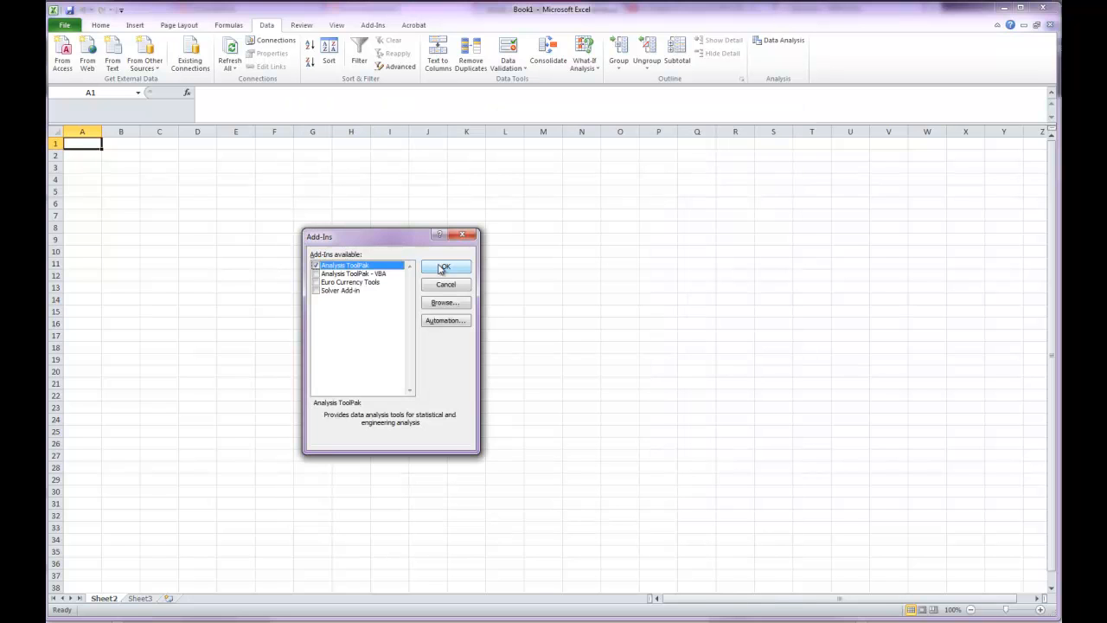
pyautogui.click(441, 268)
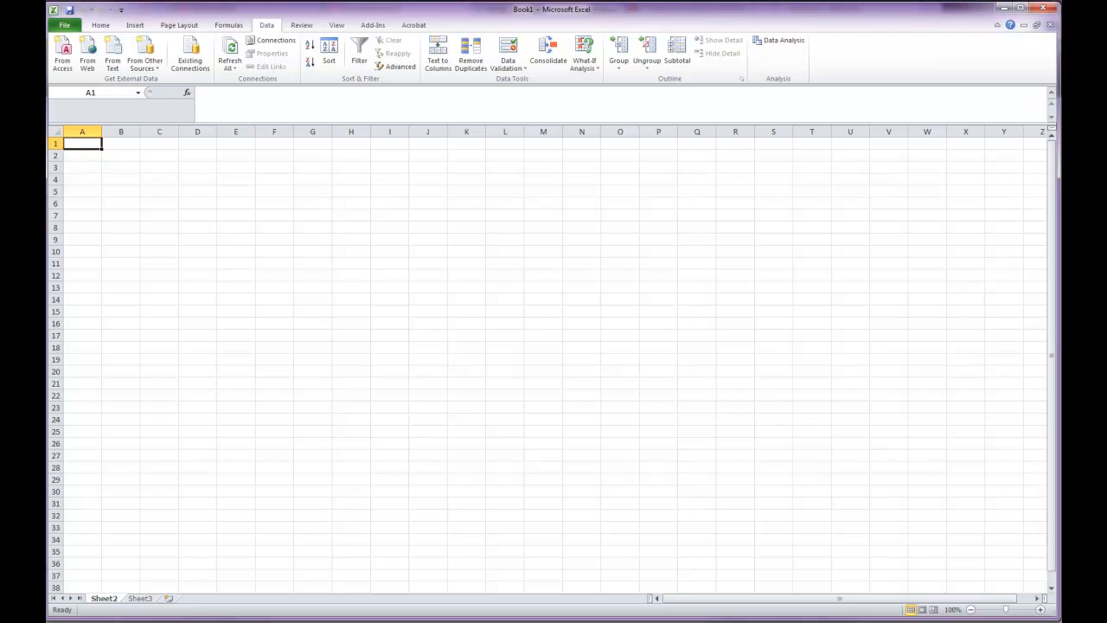
# - Switch back to the Word assignment and examine the Fall and Spring GPA table and the single sample t-test questions
pyautogui.click(97, 595)
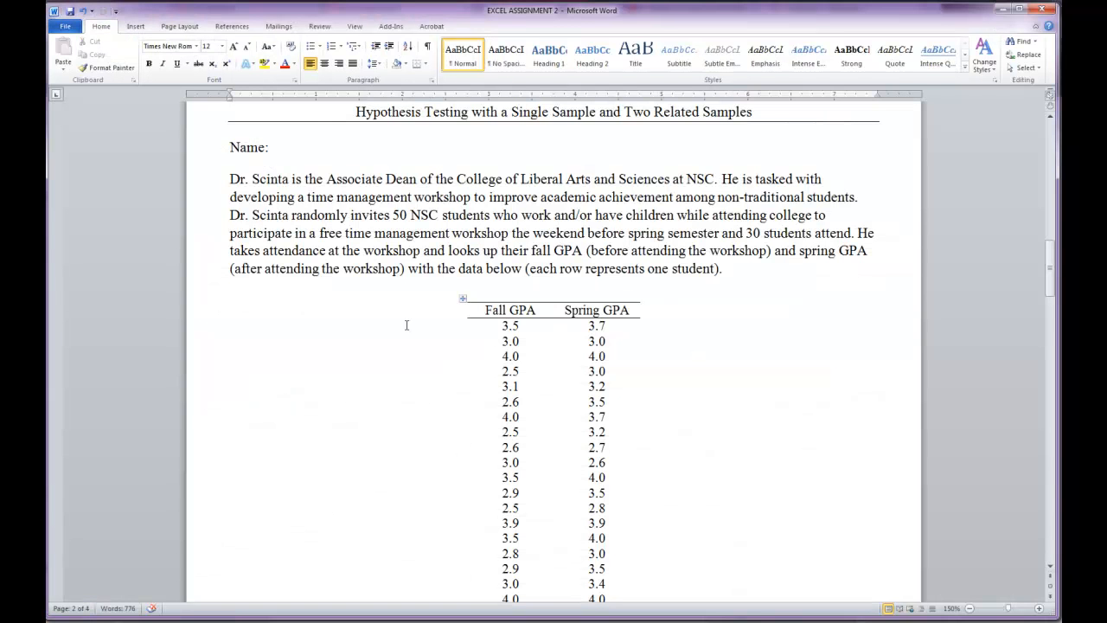
pyautogui.scroll(-5, 568, 371)
pyautogui.scroll(2, 563, 375)
pyautogui.scroll(1, 563, 377)
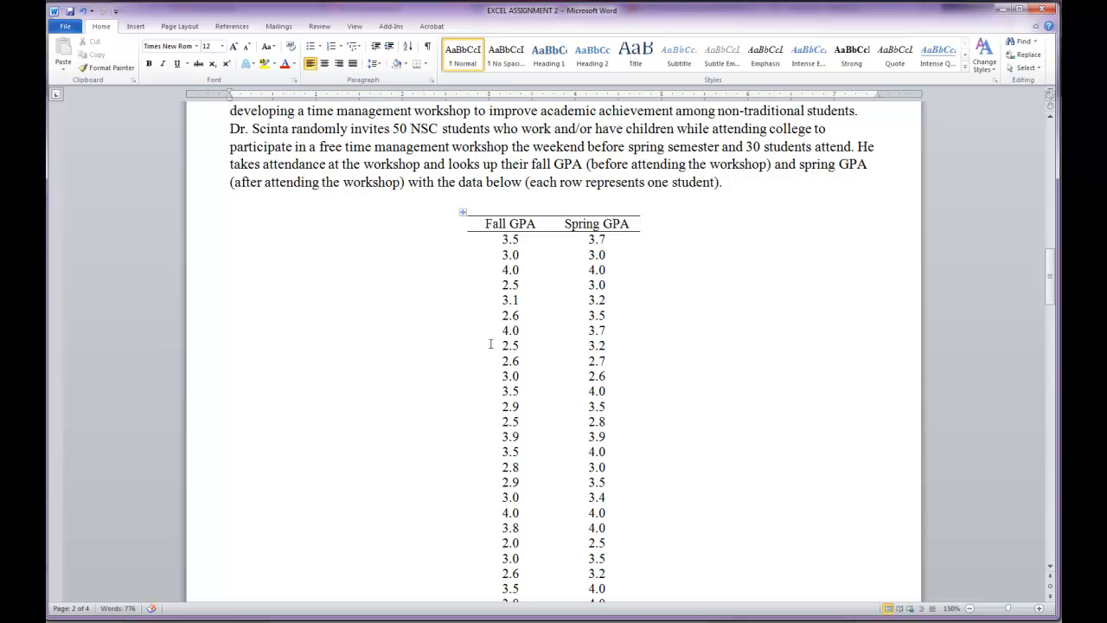
pyautogui.scroll(2, 484, 381)
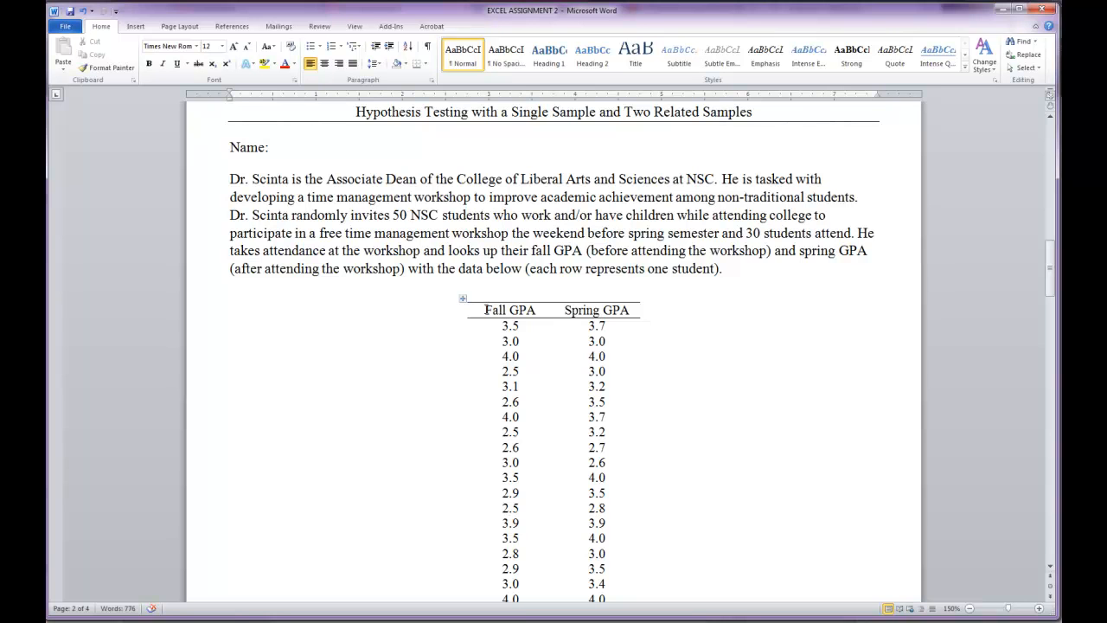
pyautogui.moveTo(485, 309); pyautogui.dragTo(506, 559)
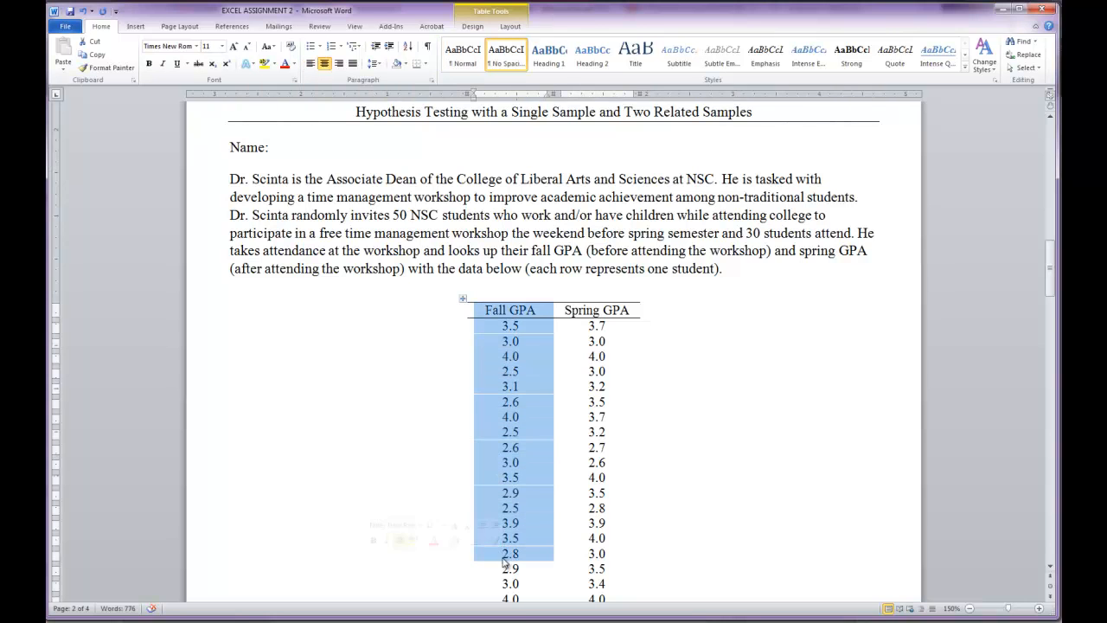
pyautogui.scroll(-5, 507, 558)
pyautogui.click(520, 537)
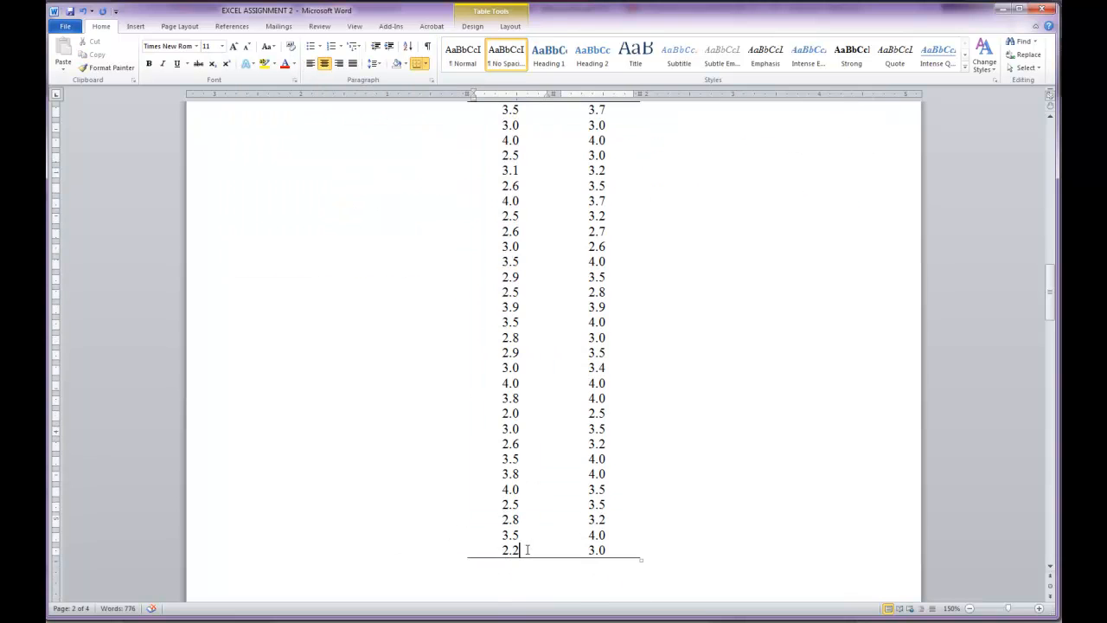
pyautogui.scroll(4, 523, 540)
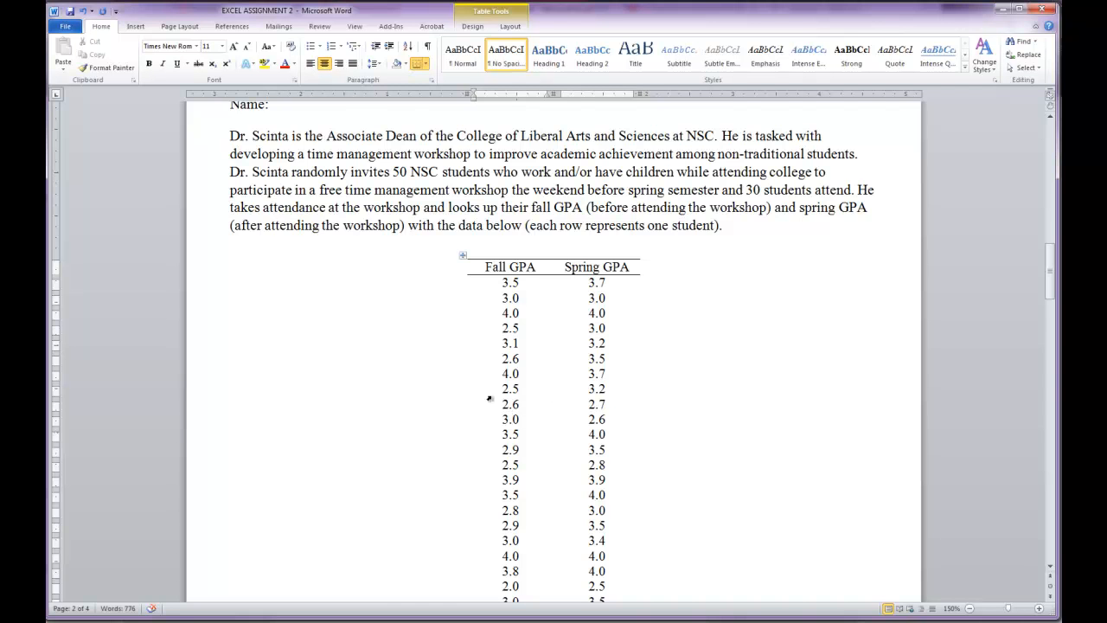
pyautogui.scroll(-10, 456, 415)
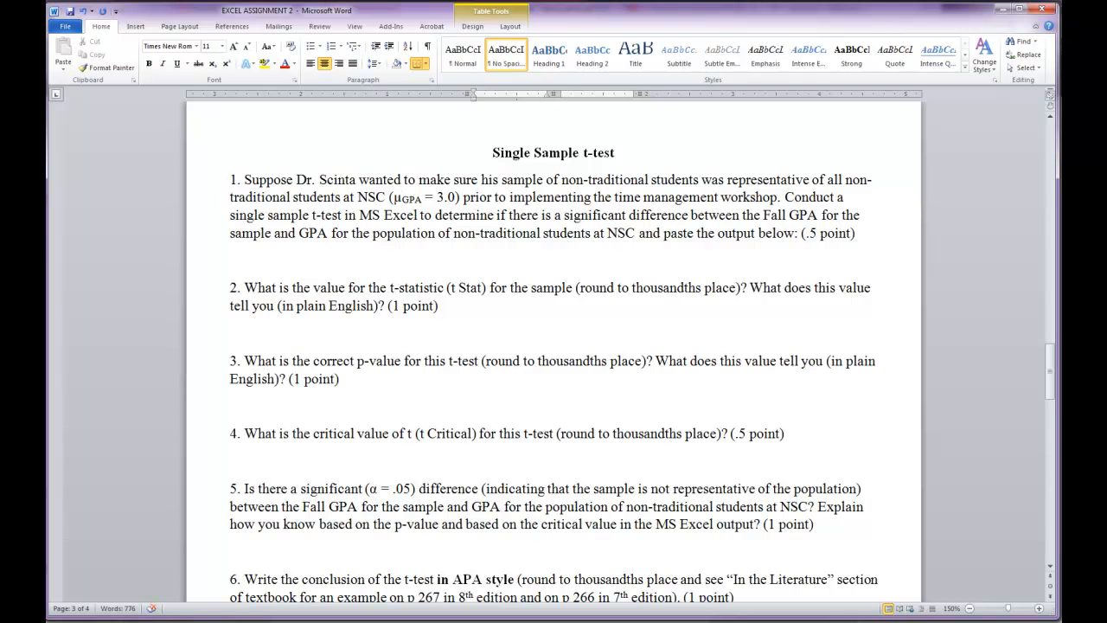
pyautogui.scroll(15, 346, 457)
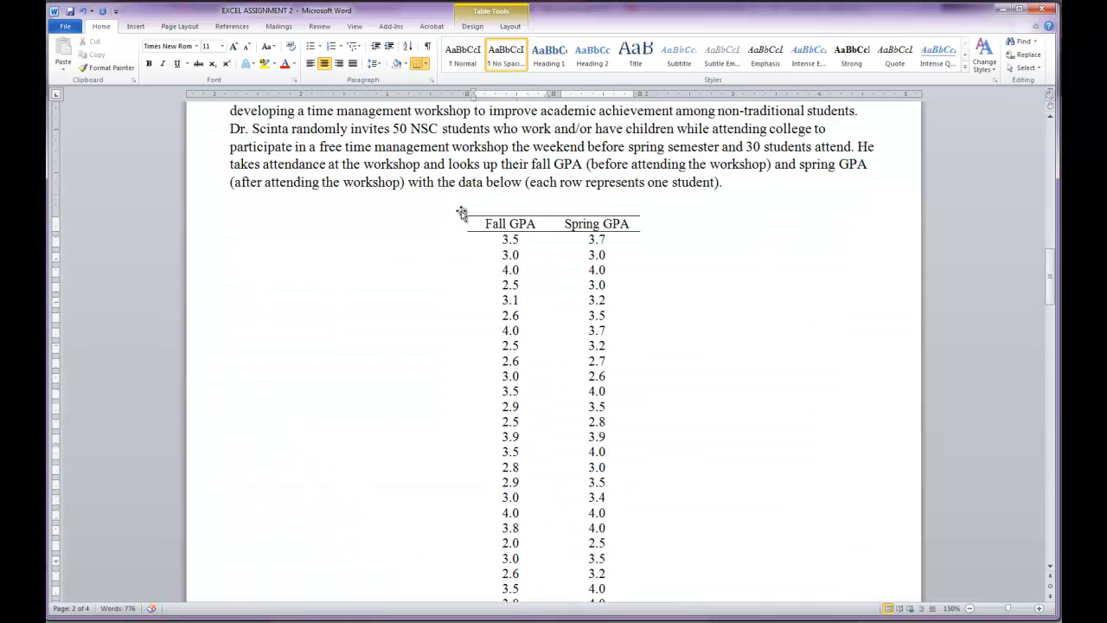
pyautogui.scroll(-12, 416, 398)
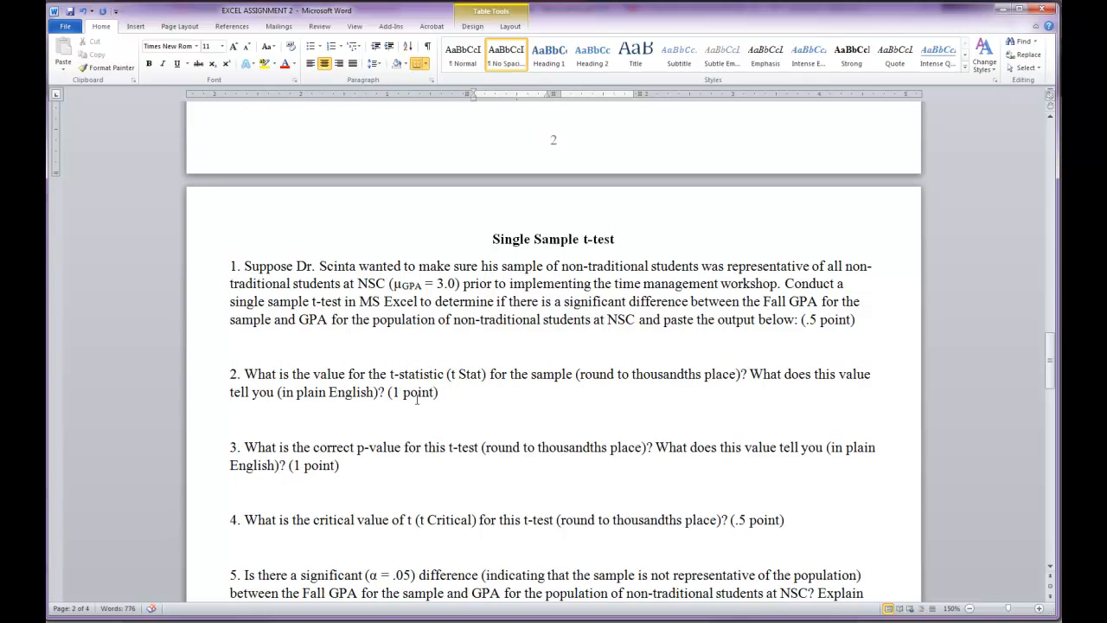
pyautogui.scroll(14, 416, 398)
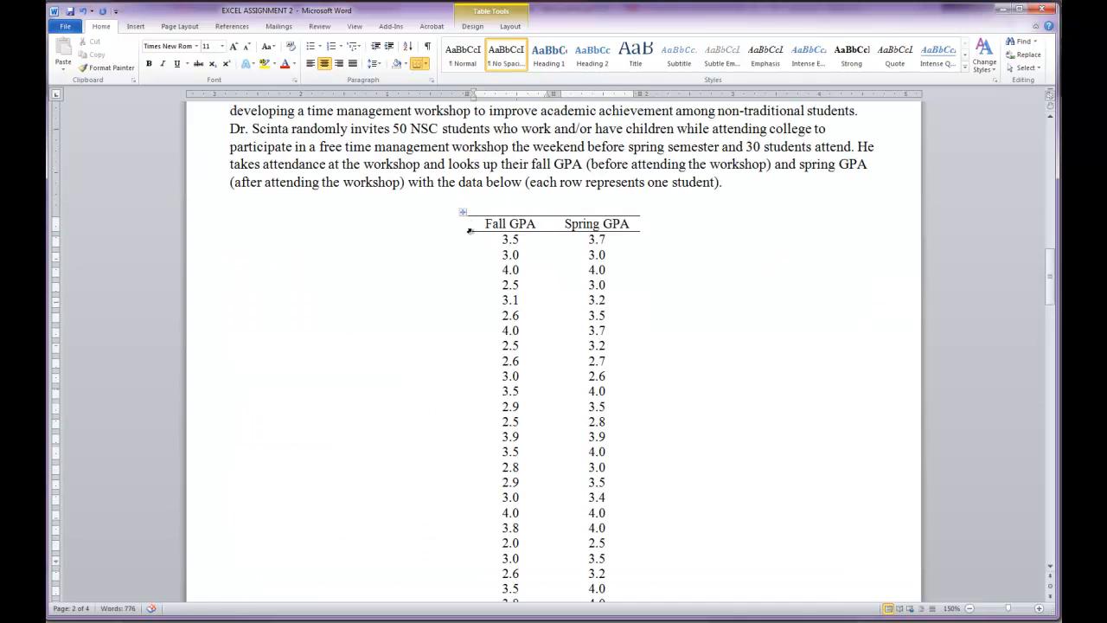
# - Copy the entire Fall and Spring GPA table from Word and paste it into the Excel sheet starting at cell A1
pyautogui.click(462, 212)
pyautogui.scroll(-1, 467, 463)
pyautogui.scroll(-5, 467, 463)
pyautogui.scroll(5, 575, 262)
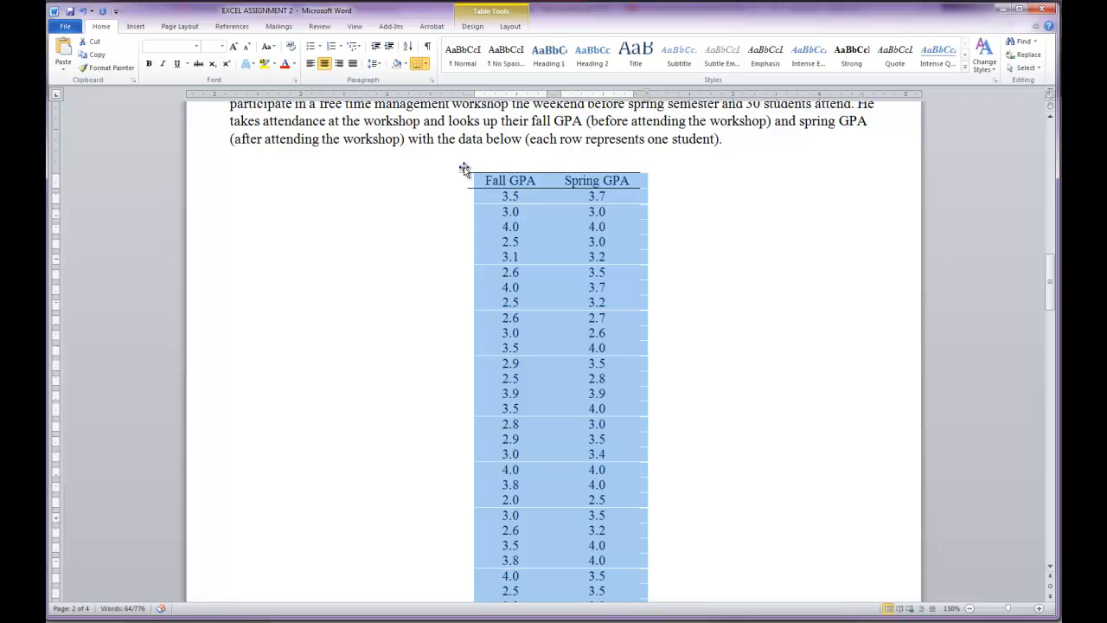
pyautogui.click(162, 562)
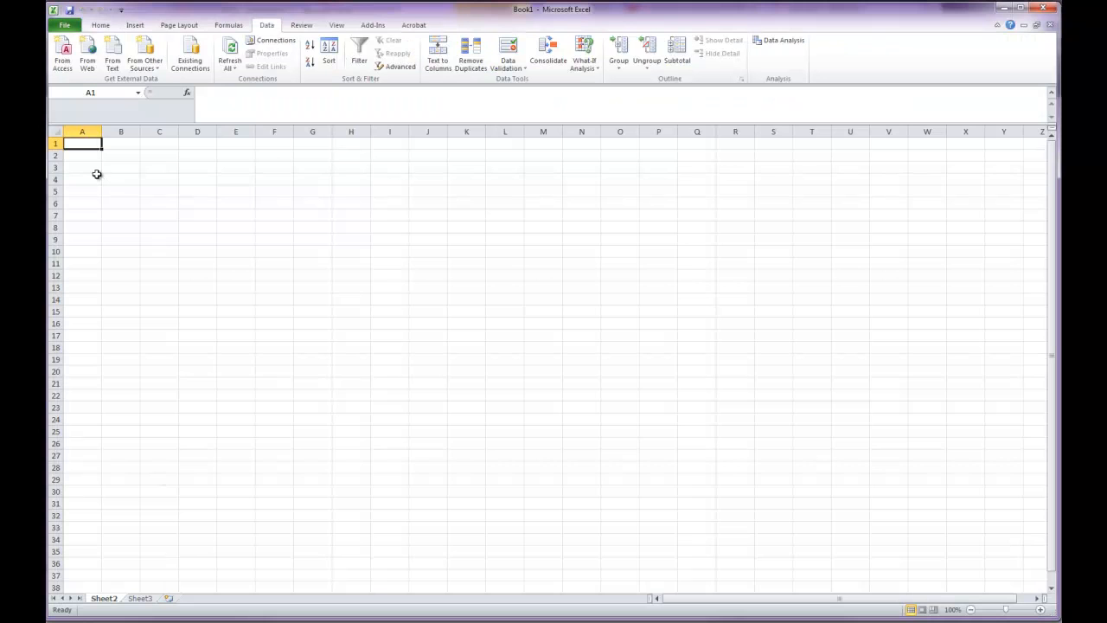
pyautogui.write('Fall GPA\tSpring GPA 3.5\t3.7 3\t3 4\t4 2.5\t3 3.1\t3.2 2.6\t3.5 4\t3.7 2.5\t3.2 2.6\t2.7 3\t2.6 3.5\t4 2.9\t3.5 2.5\t2.8 3.9\t3.9 3.5\t4 2.8\t3 2.9\t3.5 3\t3.4 4\t4 3.8\t4 2\t2.5 3\t3.5 2.6\t3.2 3.5\t4 3.8\t4 4\t3.5 2.5\t3.5 2.8\t3.2 3.5\t4 2.2\t3')
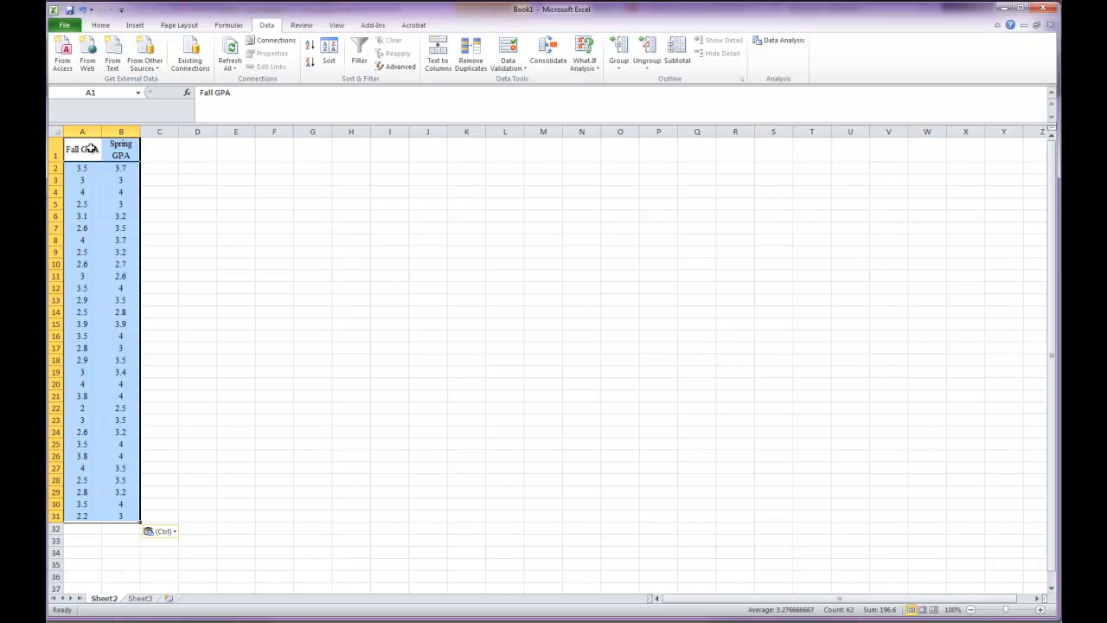
pyautogui.click(183, 250)
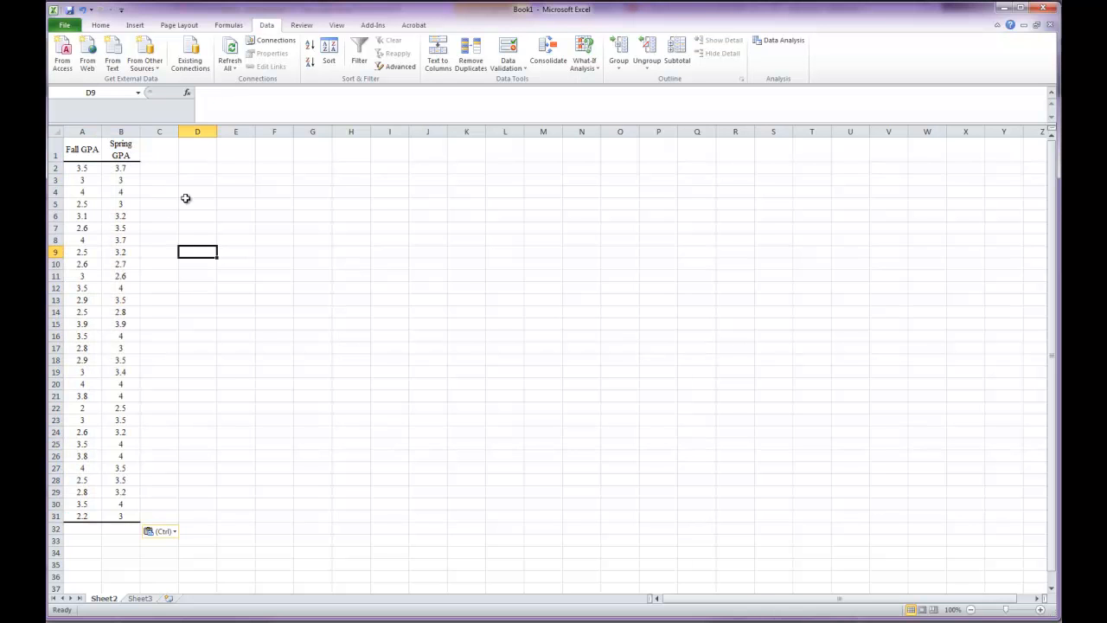
# - Enter the header population in cell C1, next to the Spring GPA column
pyautogui.click(162, 154)
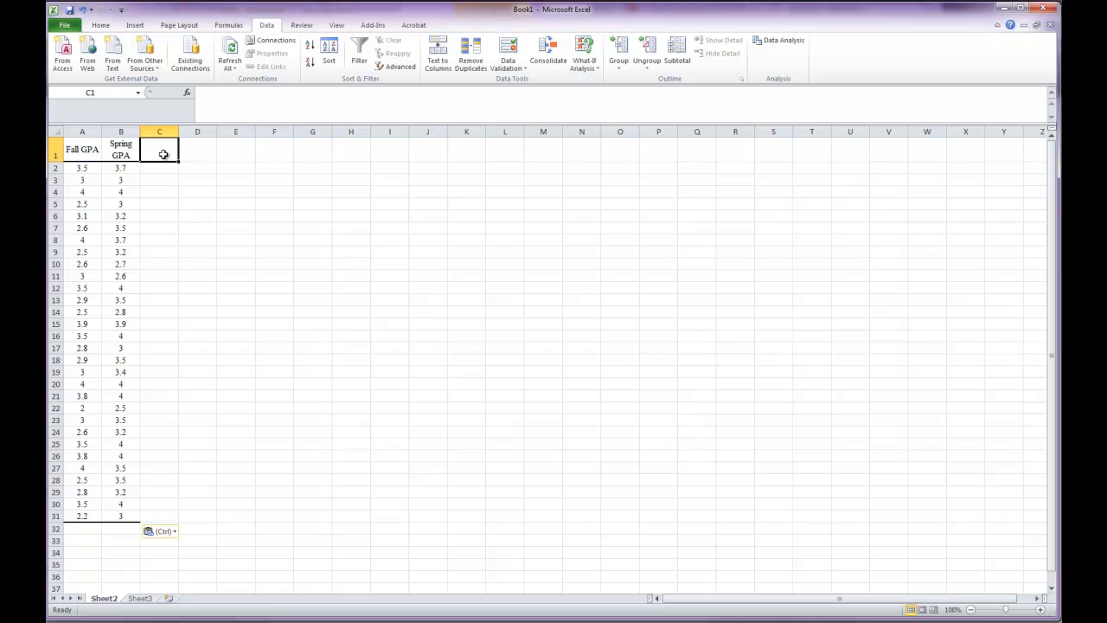
pyautogui.write('population')
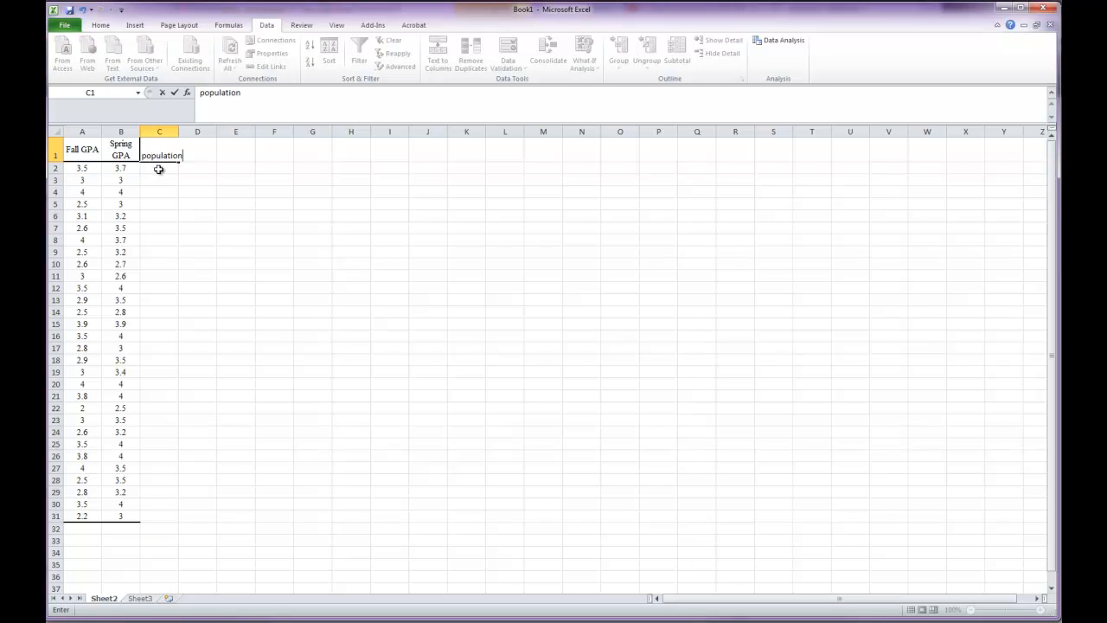
# - Enter 3 in C2 and C3 and fill the value down the population column to C31
pyautogui.click(158, 168)
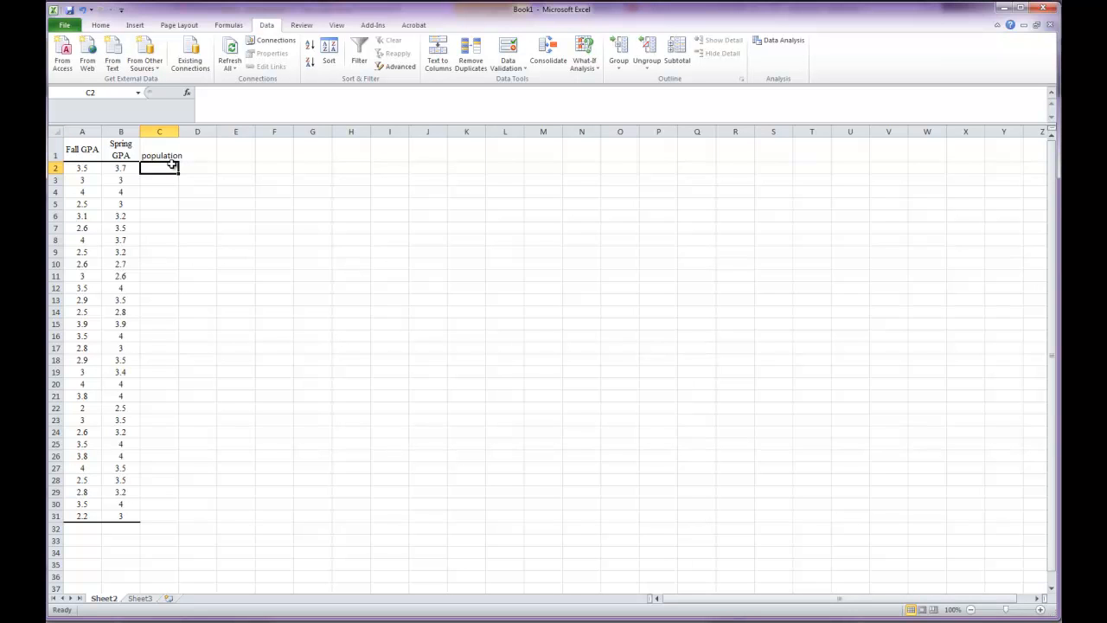
pyautogui.write('3')
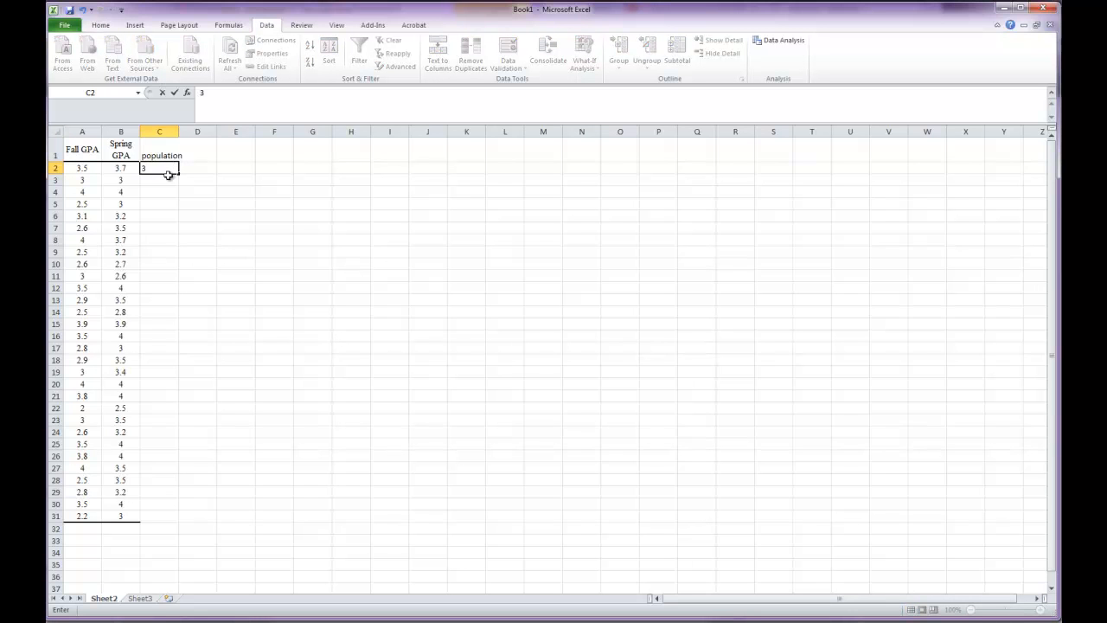
pyautogui.press('Return')
pyautogui.write('3')
pyautogui.press('Return')
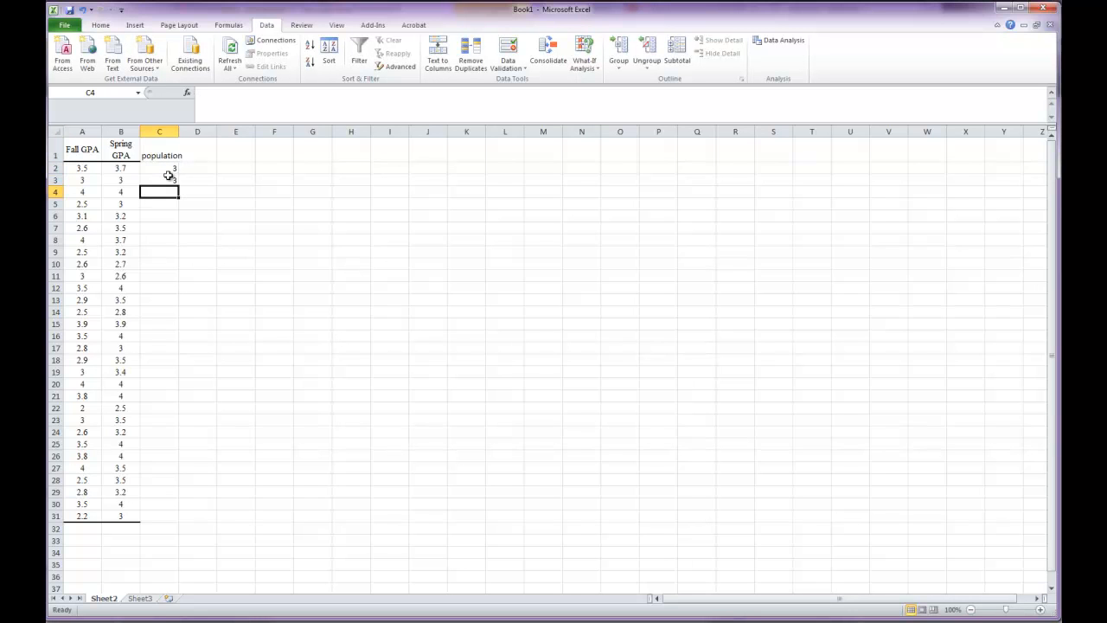
pyautogui.click(172, 179)
pyautogui.moveTo(179, 184); pyautogui.dragTo(184, 512)
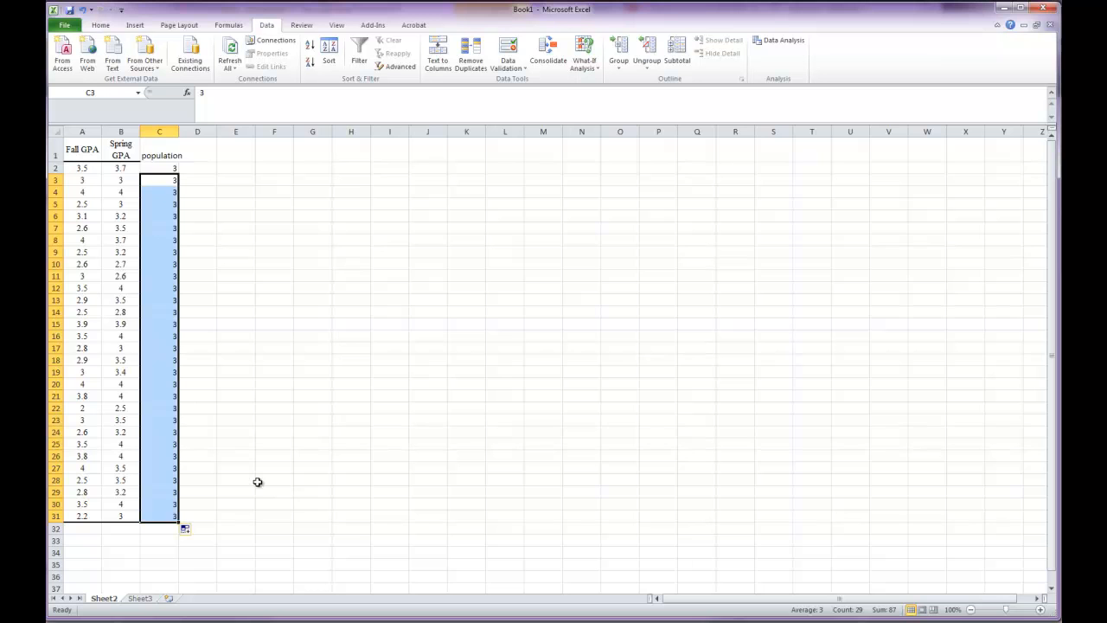
pyautogui.click(230, 529)
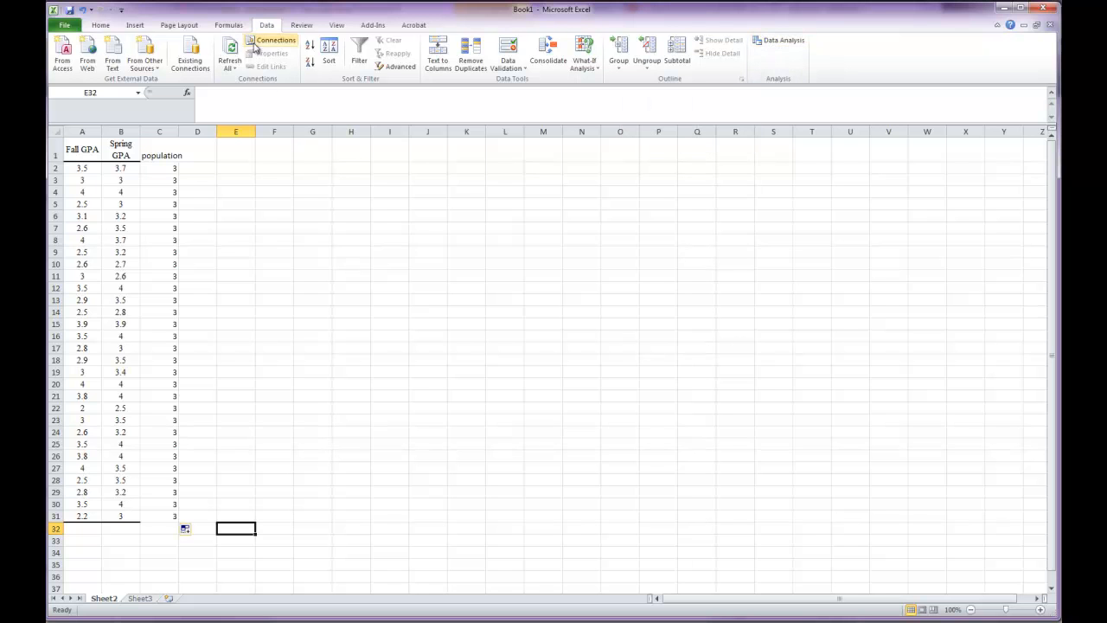
# - Start the data analysis t-Test: Two-Sample Assuming Unequal Variances
pyautogui.click(764, 43)
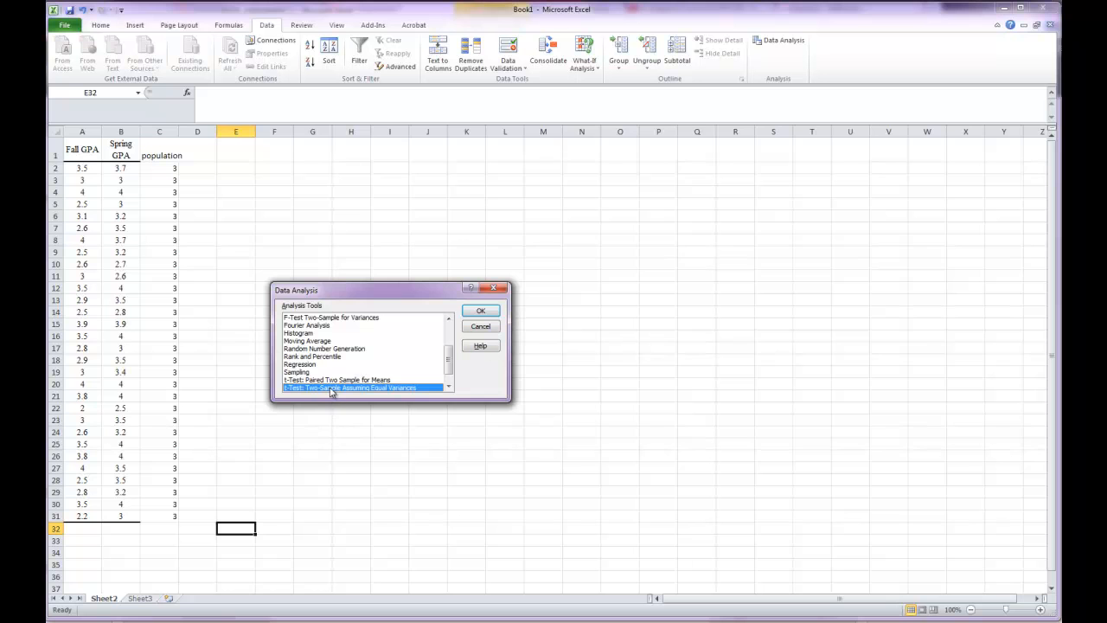
pyautogui.click(449, 386)
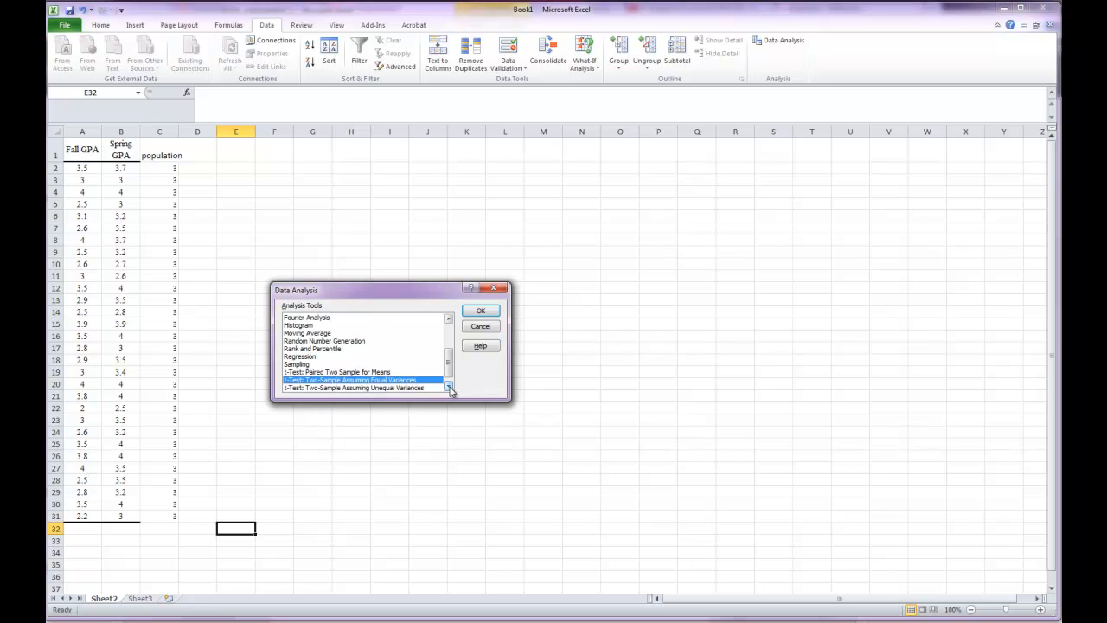
pyautogui.click(449, 387)
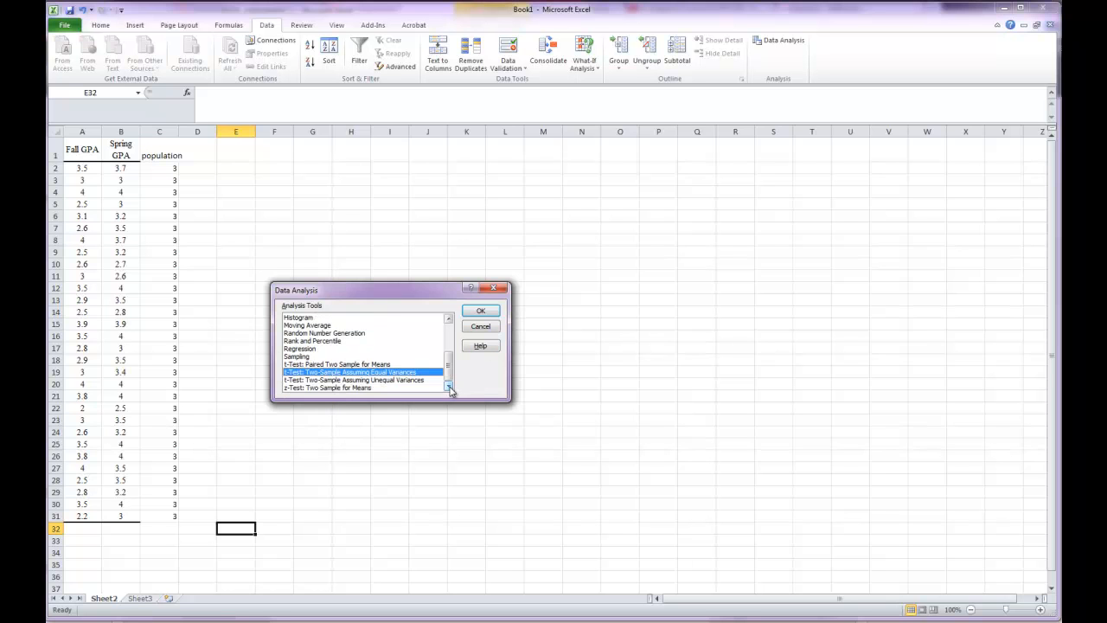
pyautogui.click(321, 381)
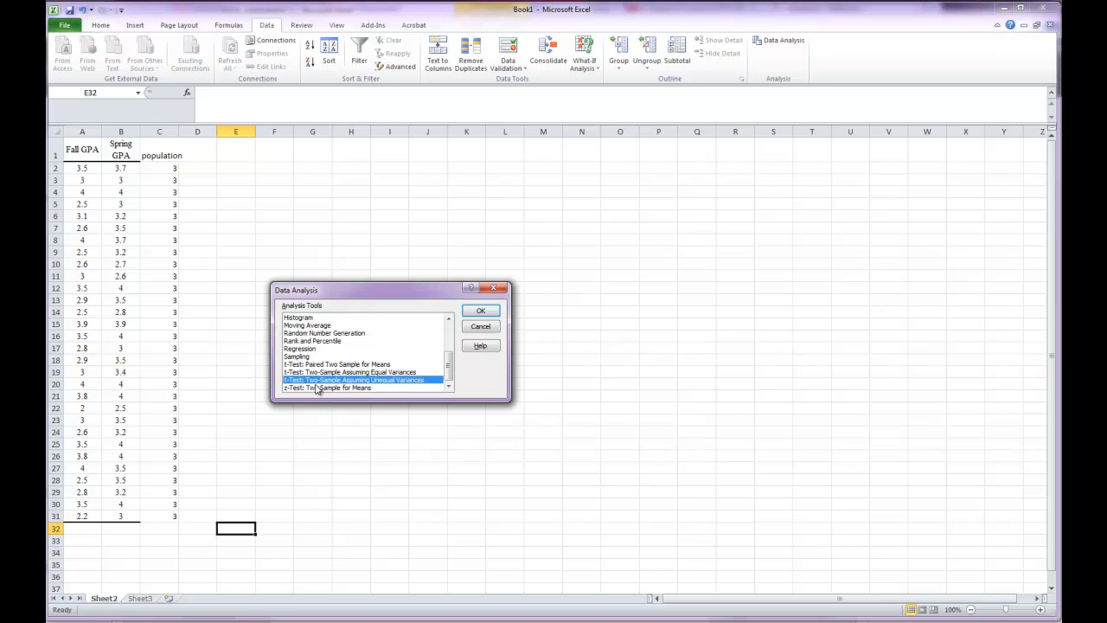
pyautogui.click(481, 311)
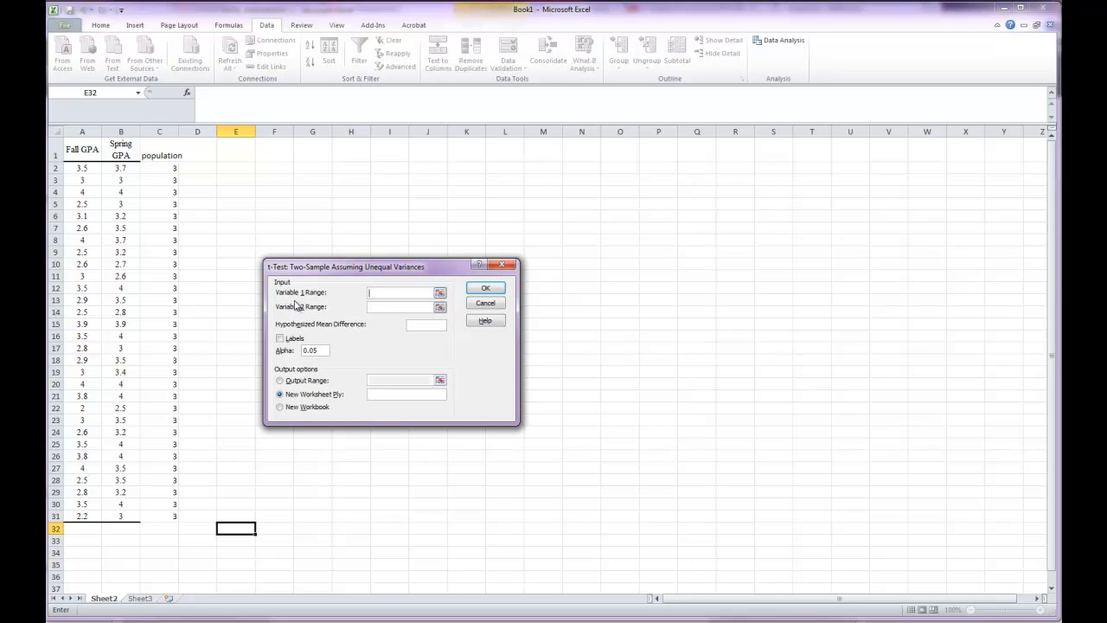
# - Set the Variable 1 range to A1:A31 and the Variable 2 range to C1:C31, with the first row treated as labels
pyautogui.moveTo(82, 153); pyautogui.dragTo(81, 516)
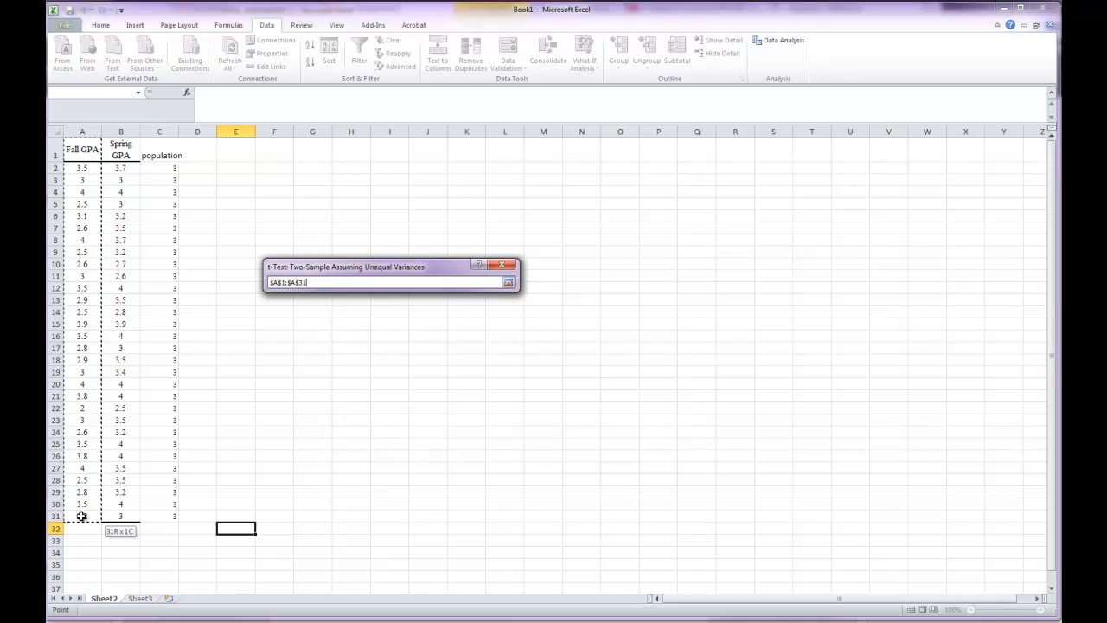
pyautogui.moveTo(81, 516); pyautogui.dragTo(81, 516)
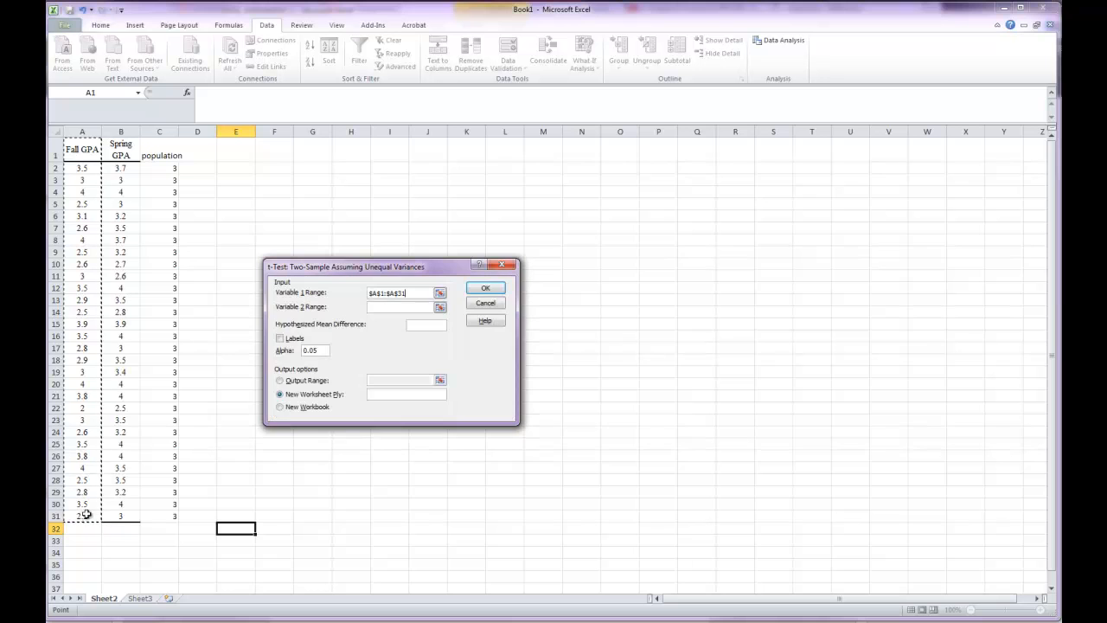
pyautogui.click(375, 306)
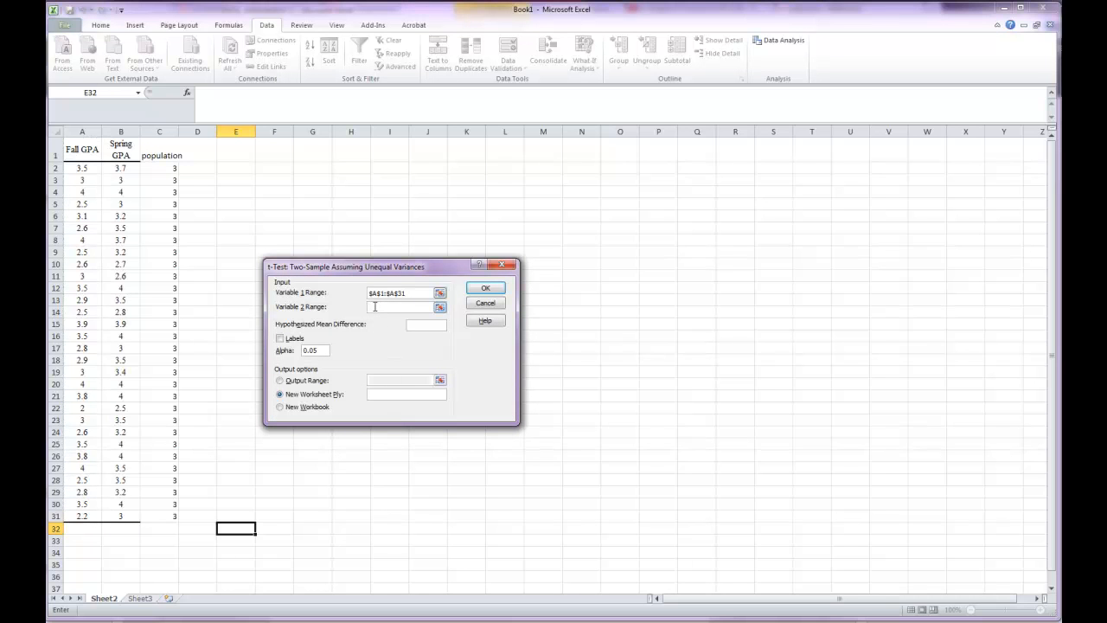
pyautogui.click(161, 151)
pyautogui.moveTo(161, 151); pyautogui.dragTo(169, 511)
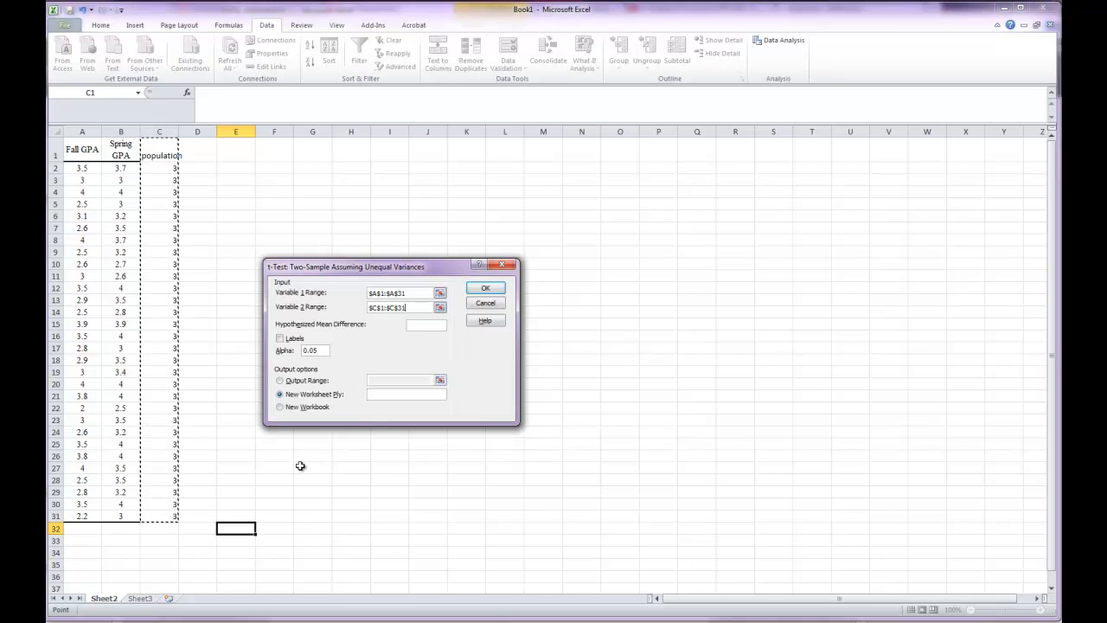
pyautogui.click(281, 340)
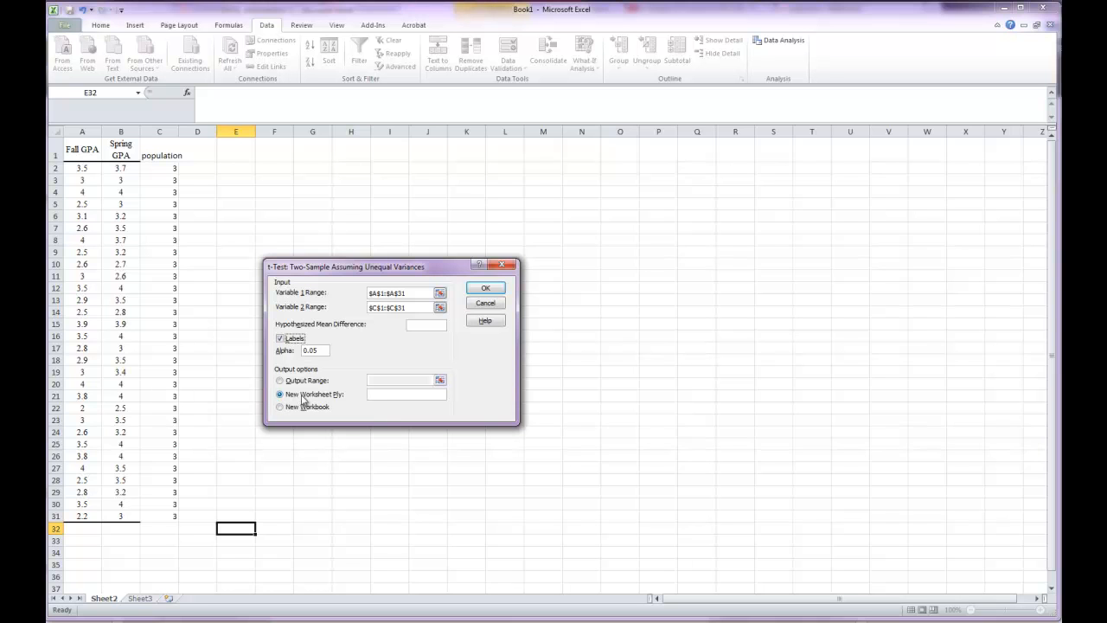
# - Name the new output worksheet single sample t and run the t-test
pyautogui.click(375, 396)
pyautogui.write('single sample t')
pyautogui.click(483, 292)
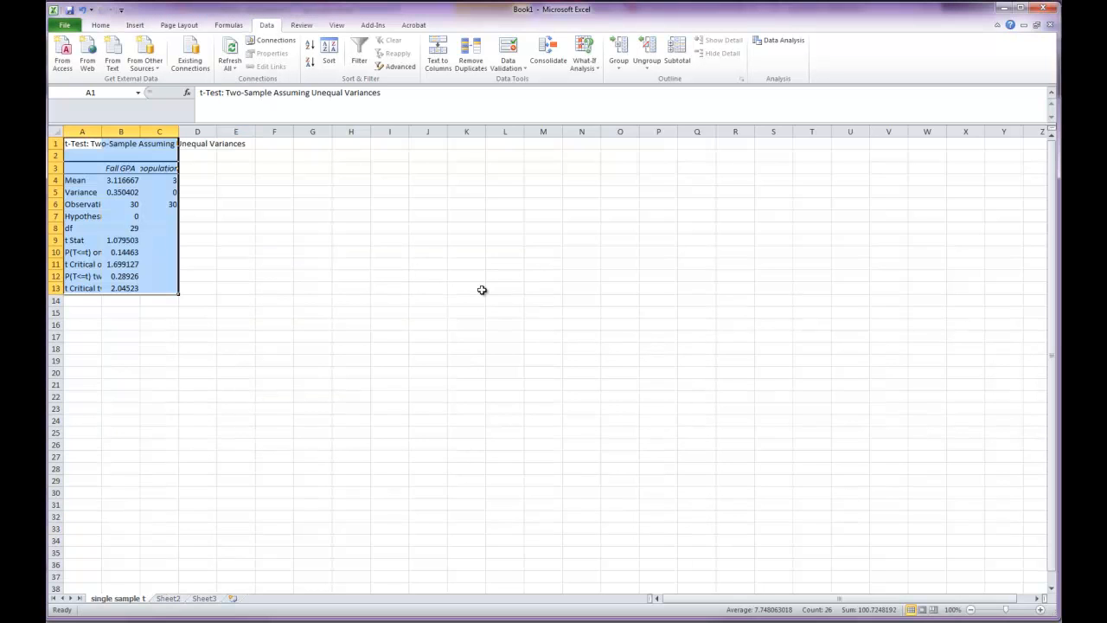
# - Format the t-test output values in B4:C13 as Number with 3 decimal places
pyautogui.click(136, 242)
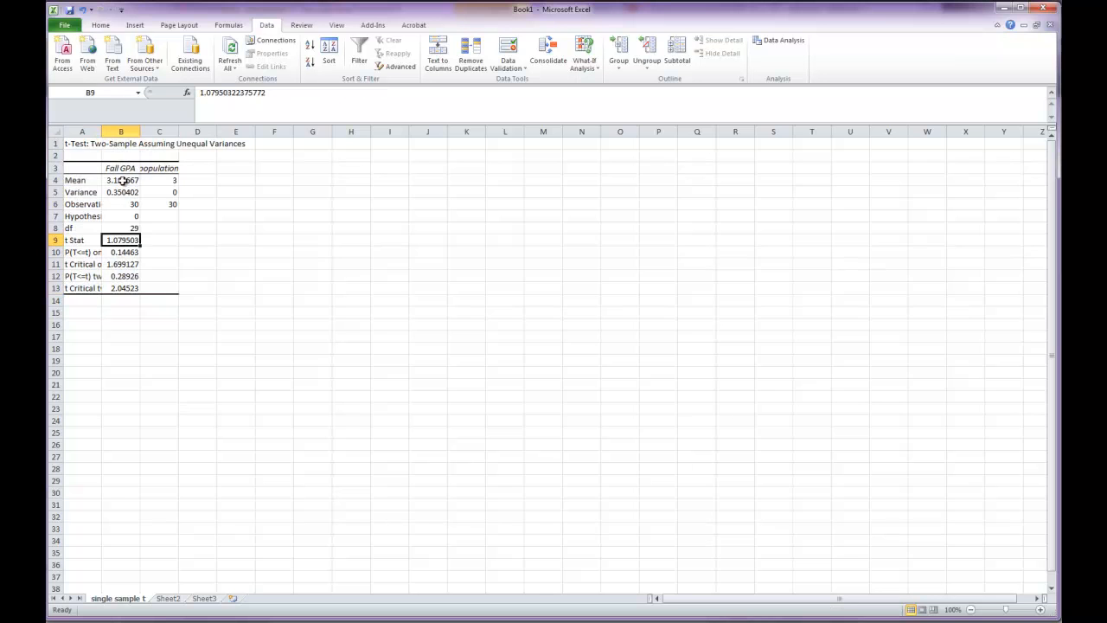
pyautogui.moveTo(122, 179); pyautogui.dragTo(149, 288)
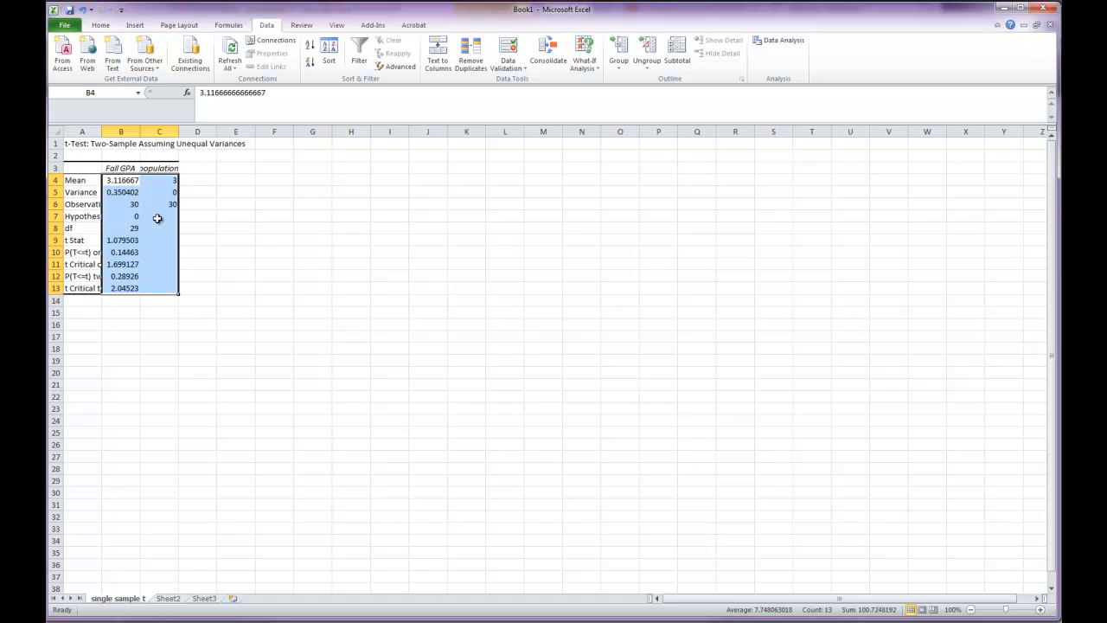
pyautogui.rightClick(152, 258)
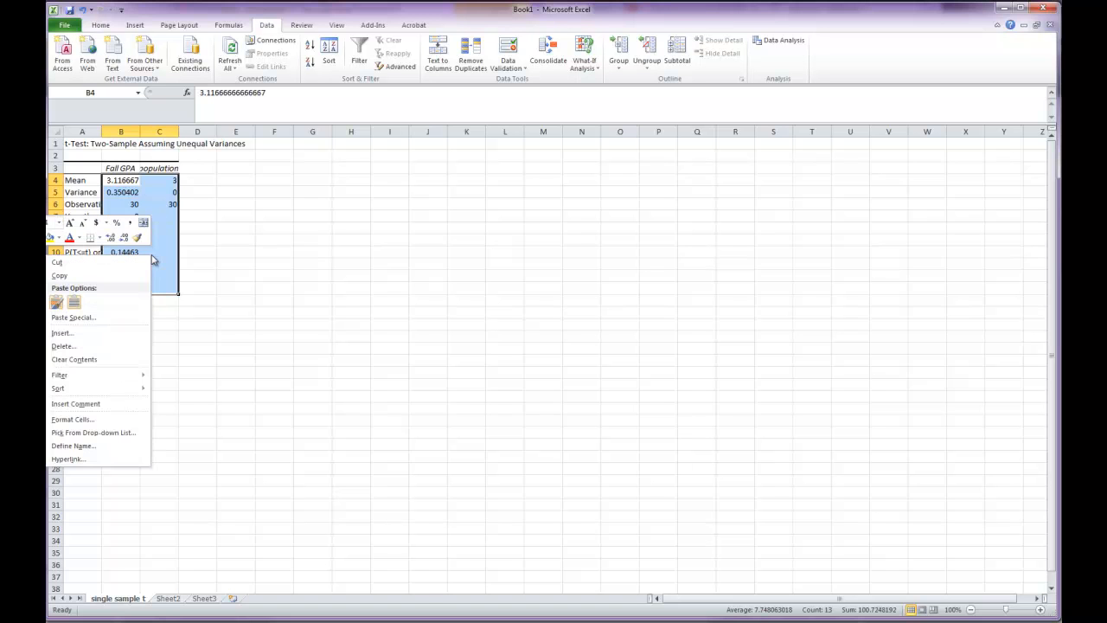
pyautogui.click(82, 420)
pyautogui.moveTo(80, 277); pyautogui.dragTo(424, 186)
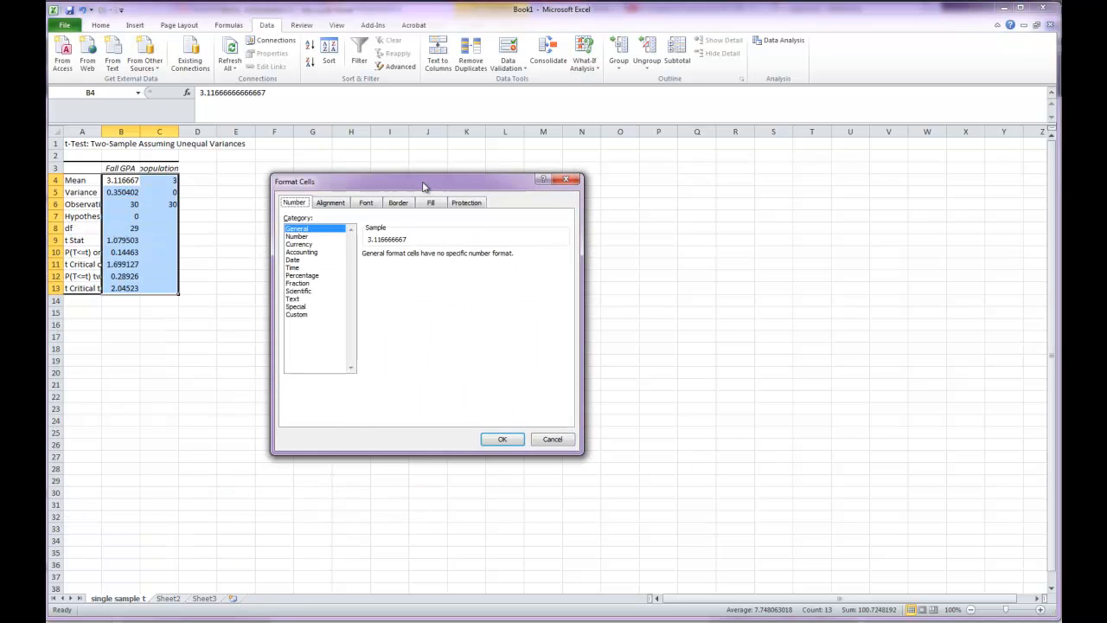
pyautogui.click(300, 237)
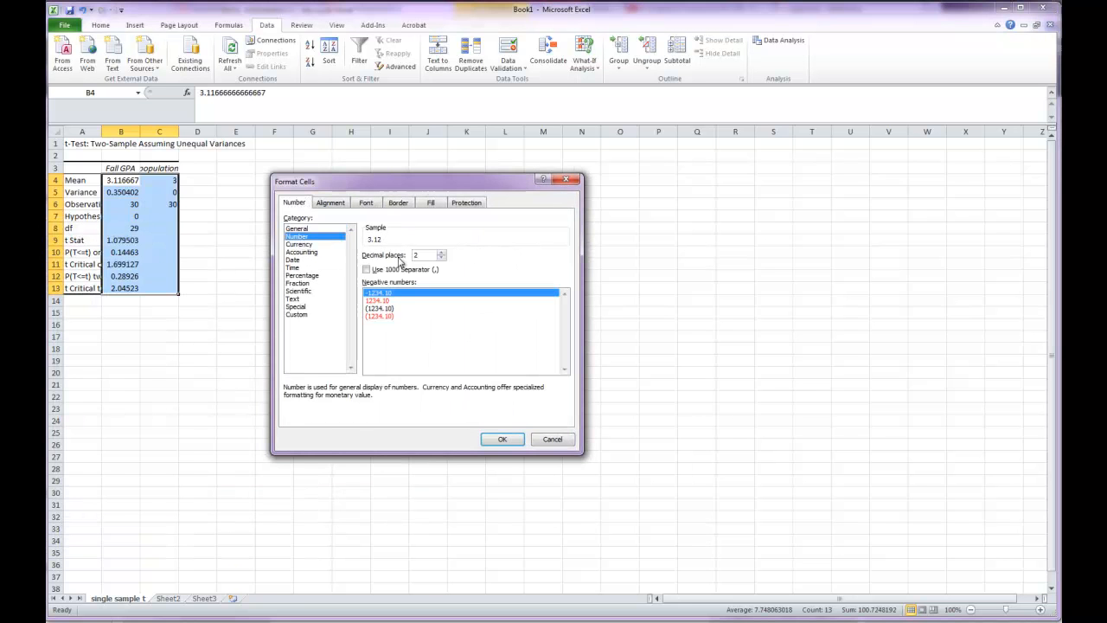
pyautogui.click(442, 252)
pyautogui.click(502, 439)
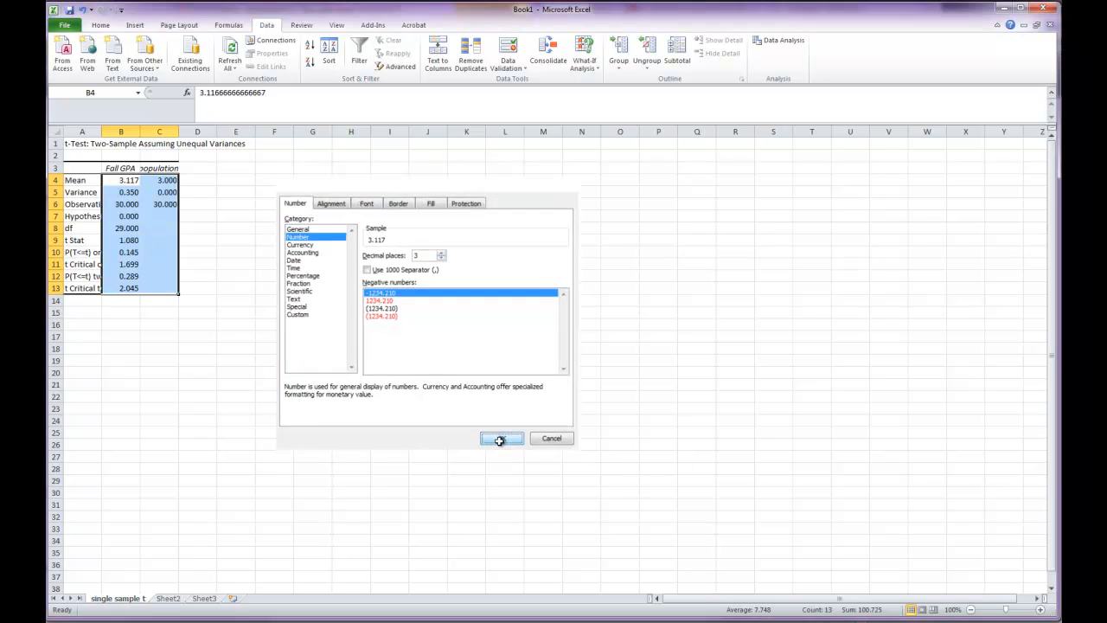
pyautogui.click(212, 387)
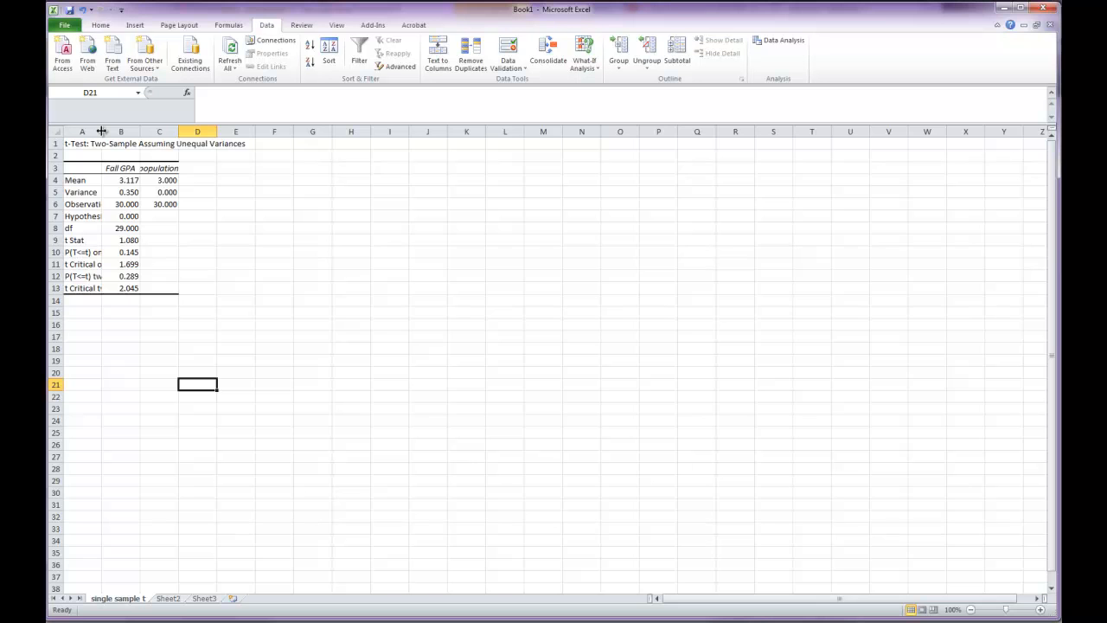
# - Autofit the widths of columns A, B and C to the t-test output
pyautogui.doubleClick(101, 131)
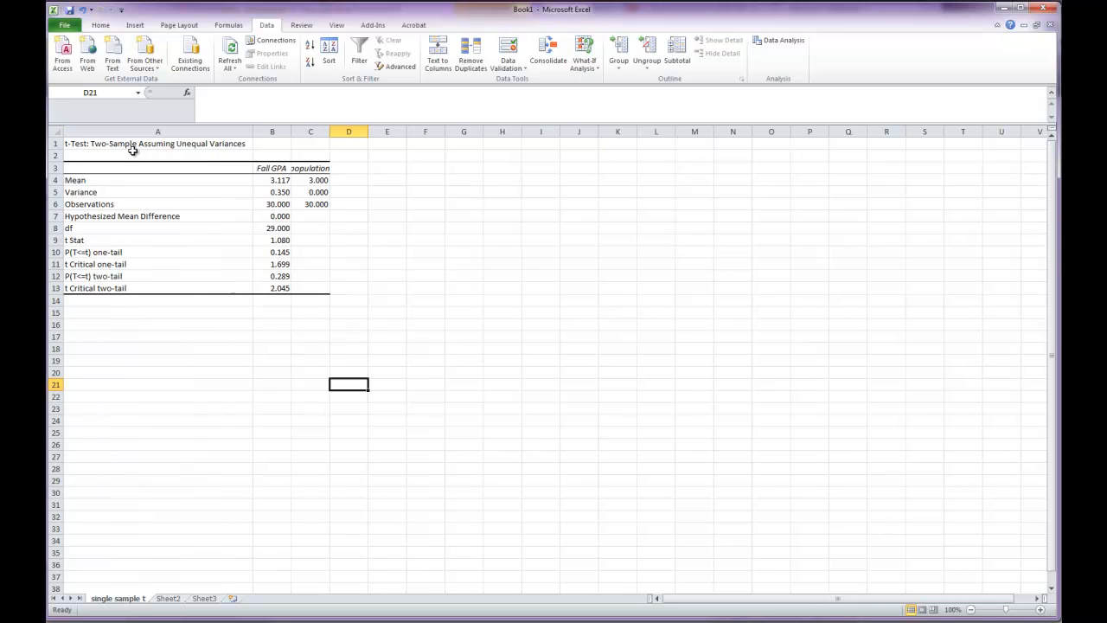
pyautogui.doubleClick(290, 131)
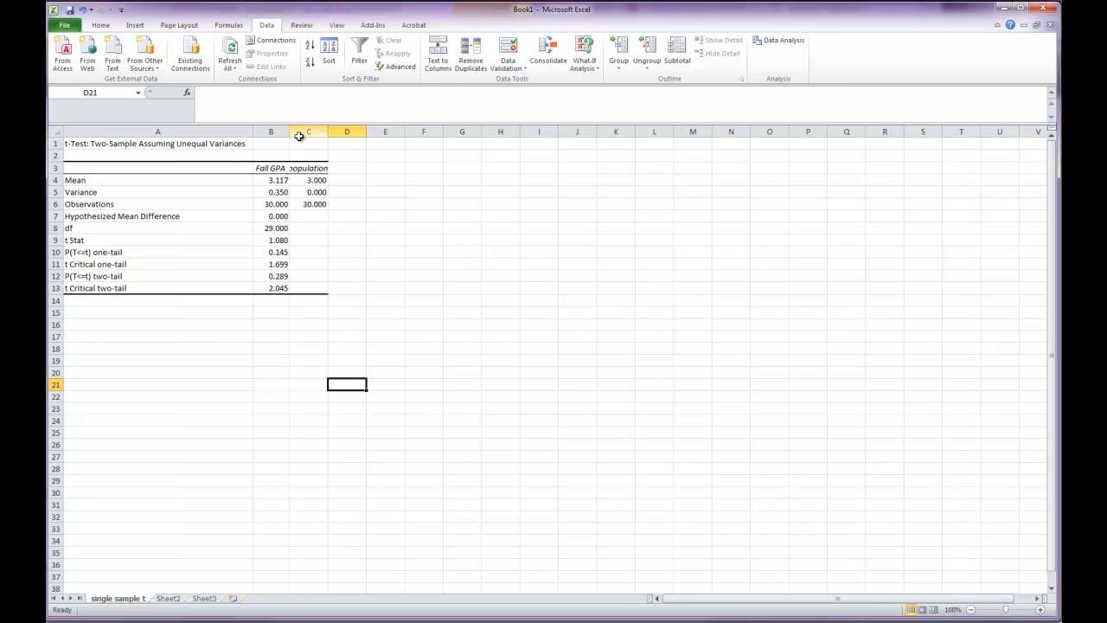
pyautogui.doubleClick(327, 130)
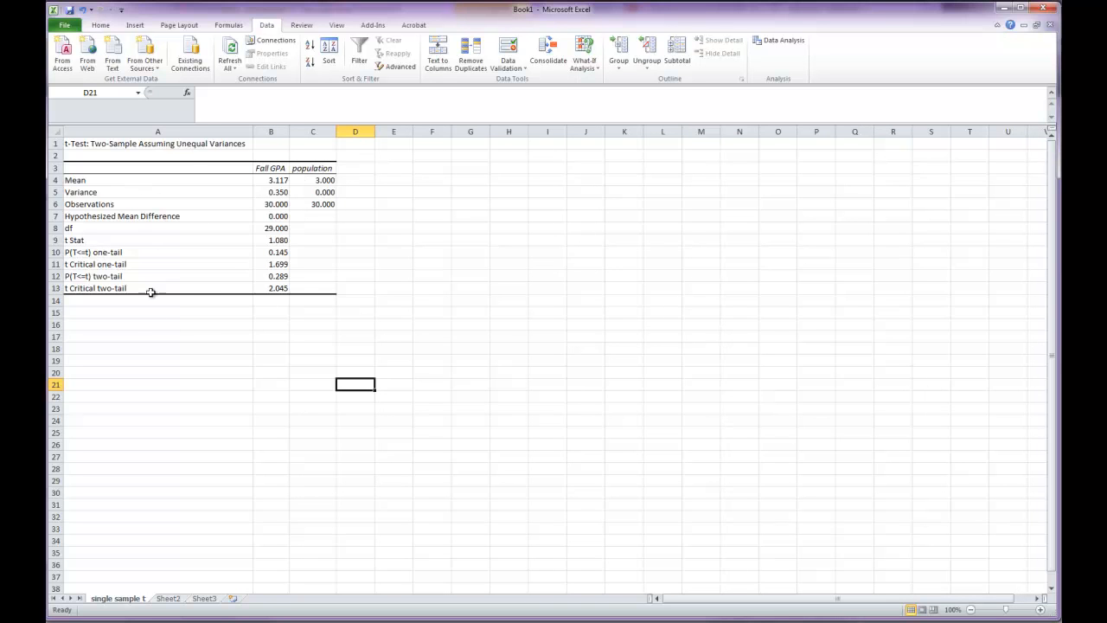
# - Copy the t-test output in A1:C13 and paste it below question 1 of the Single Sample t-test section in the Word assignment
pyautogui.click(112, 143)
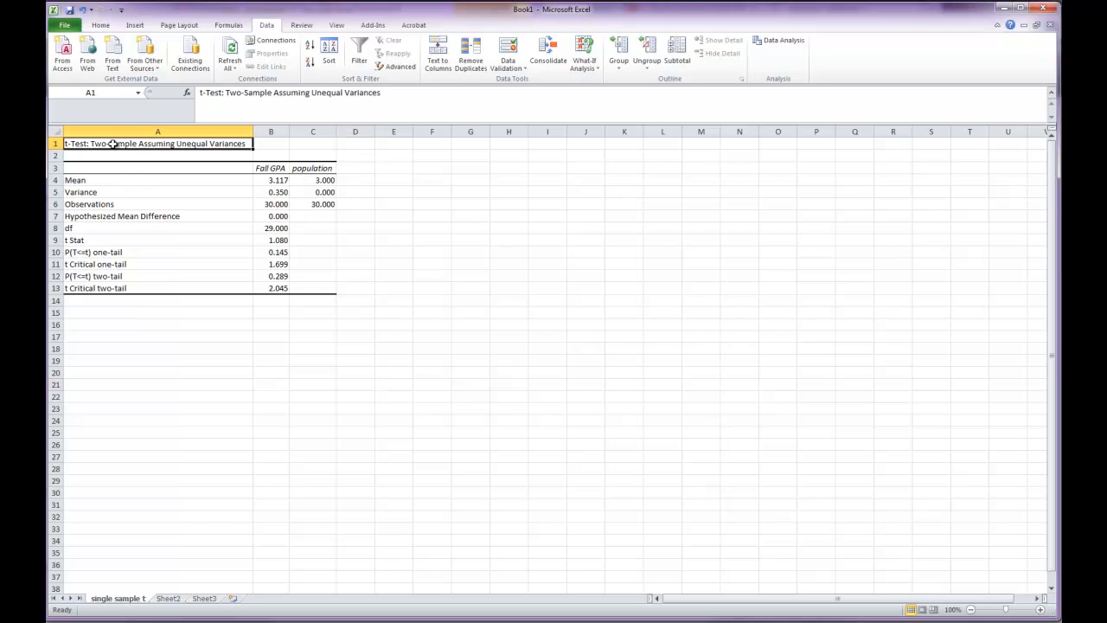
pyautogui.moveTo(113, 144); pyautogui.dragTo(301, 291)
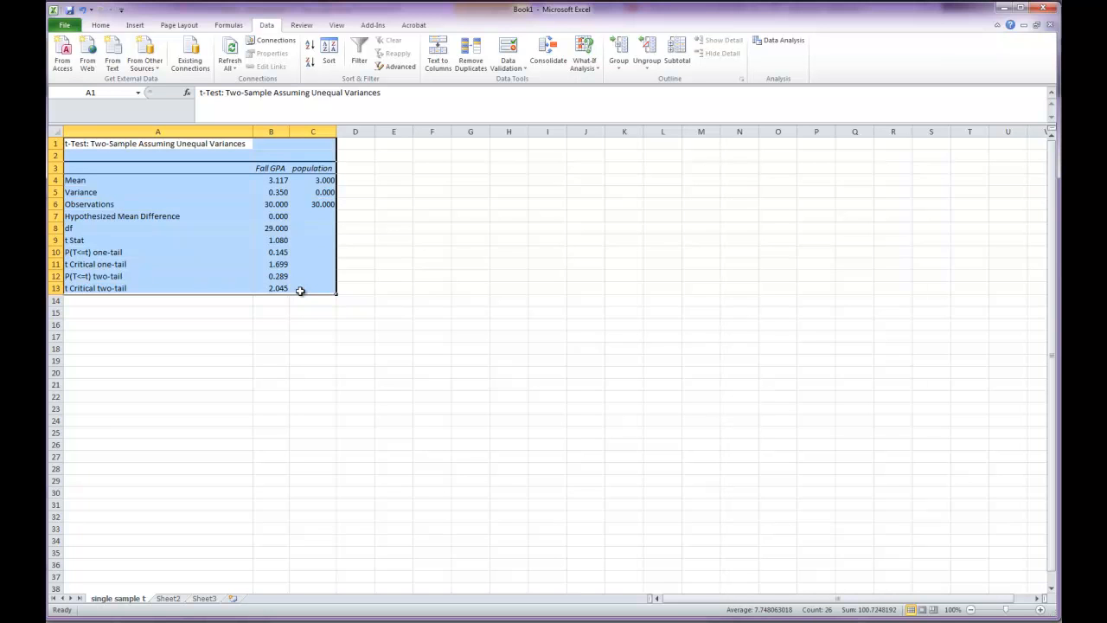
pyautogui.hotkey('ctrl', 'c')
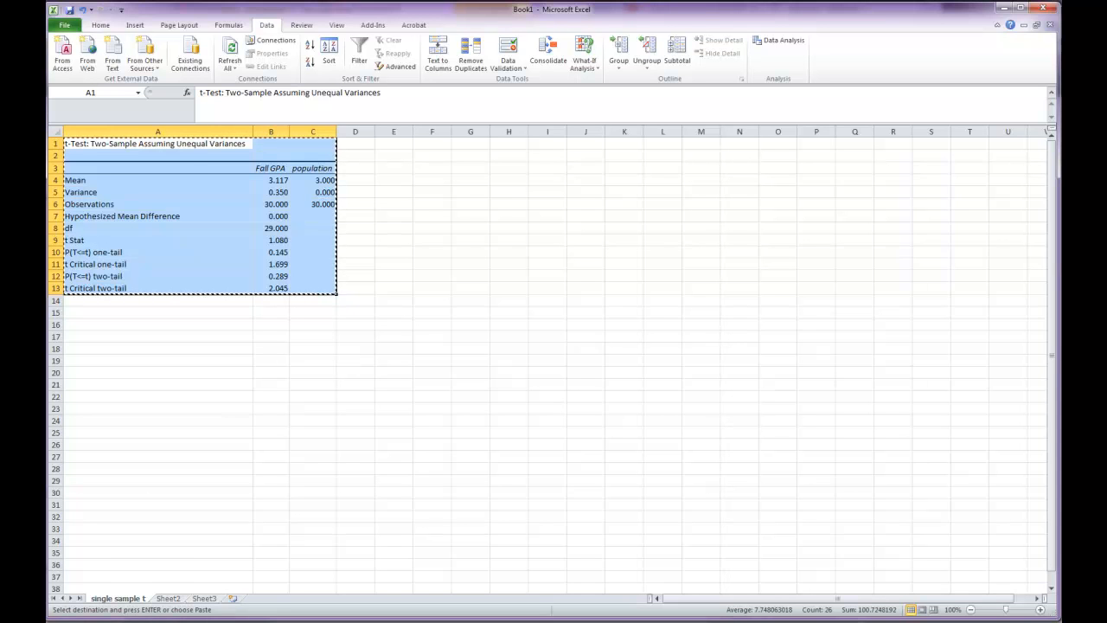
pyautogui.click(101, 597)
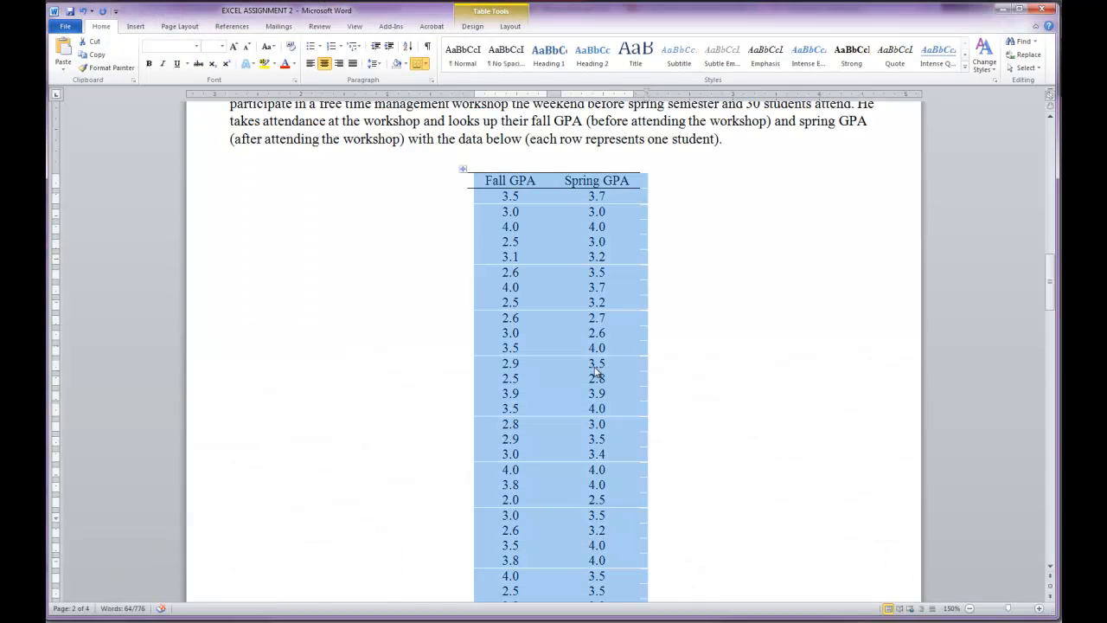
pyautogui.click(818, 351)
pyautogui.scroll(-11, 815, 354)
pyautogui.scroll(-3, 680, 411)
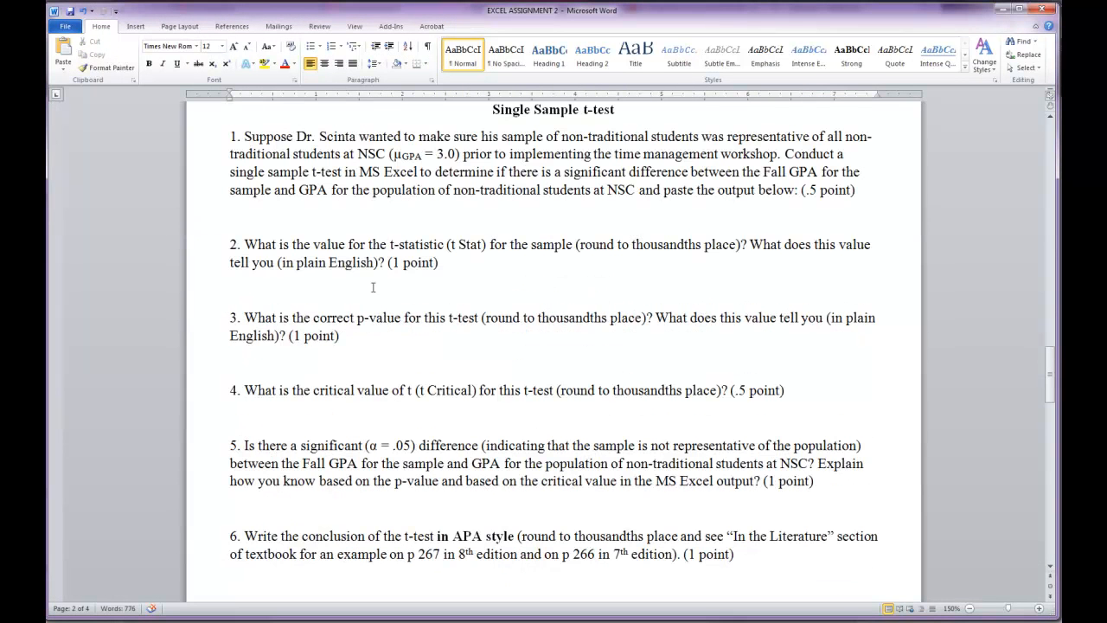
pyautogui.click(310, 216)
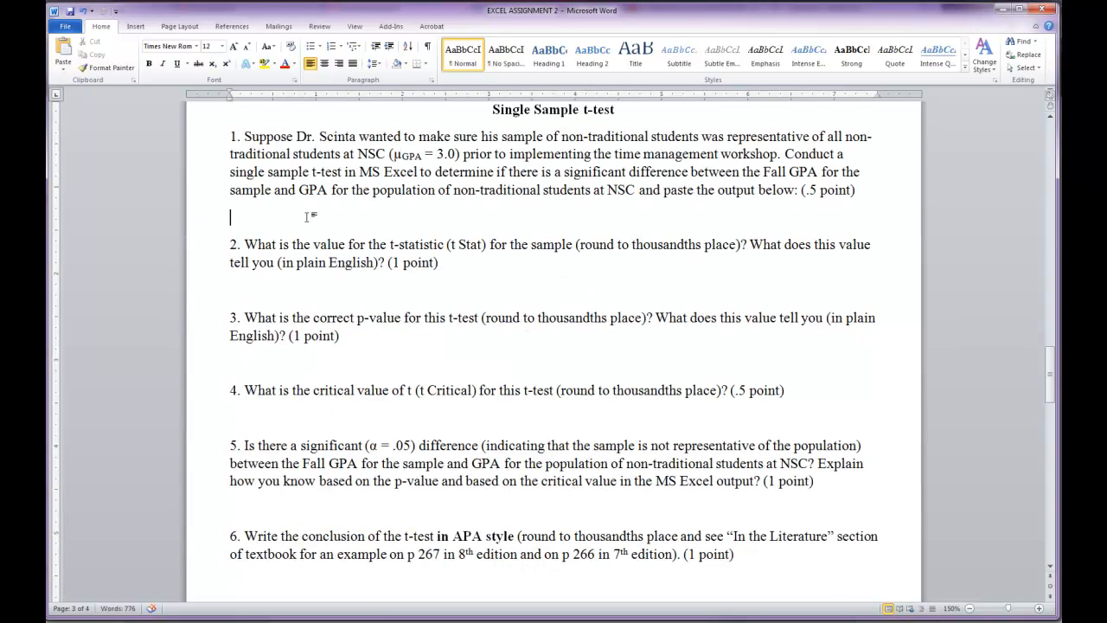
pyautogui.hotkey('ctrl', 'v')
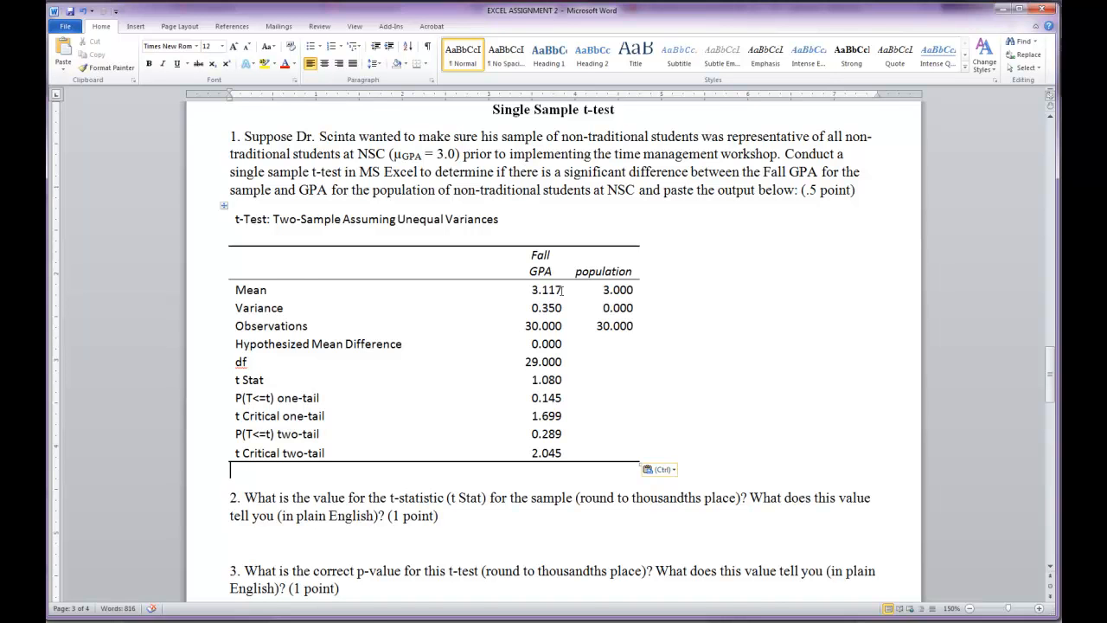
# - Examine the pasted t-test output alongside the questions on the t-statistic, p-value, critical value and significance
pyautogui.scroll(-3, 562, 289)
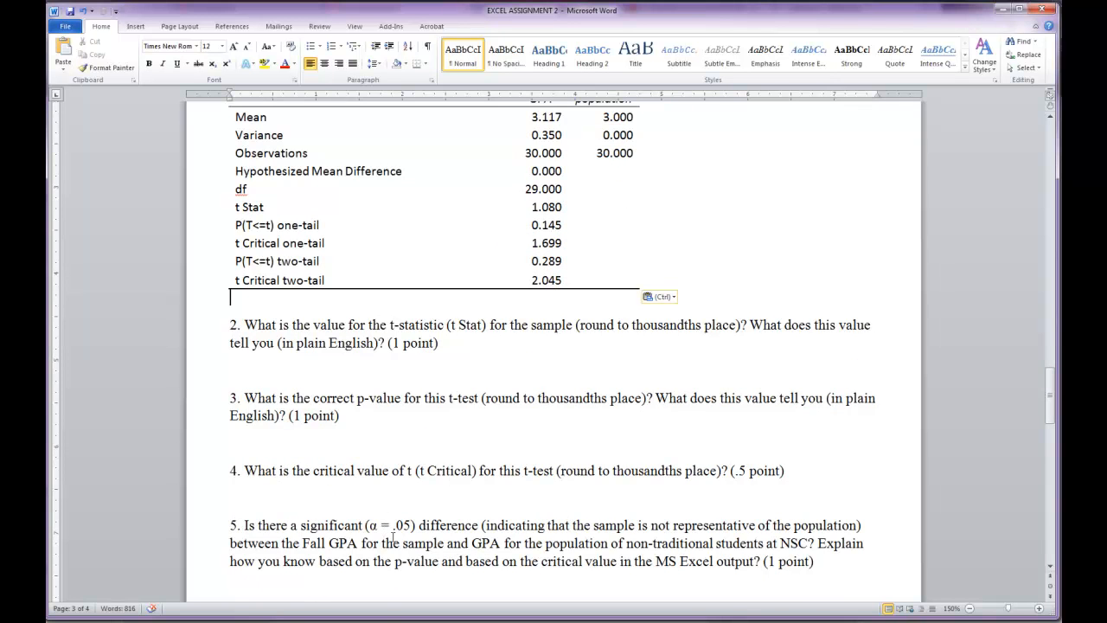
pyautogui.scroll(3, 383, 541)
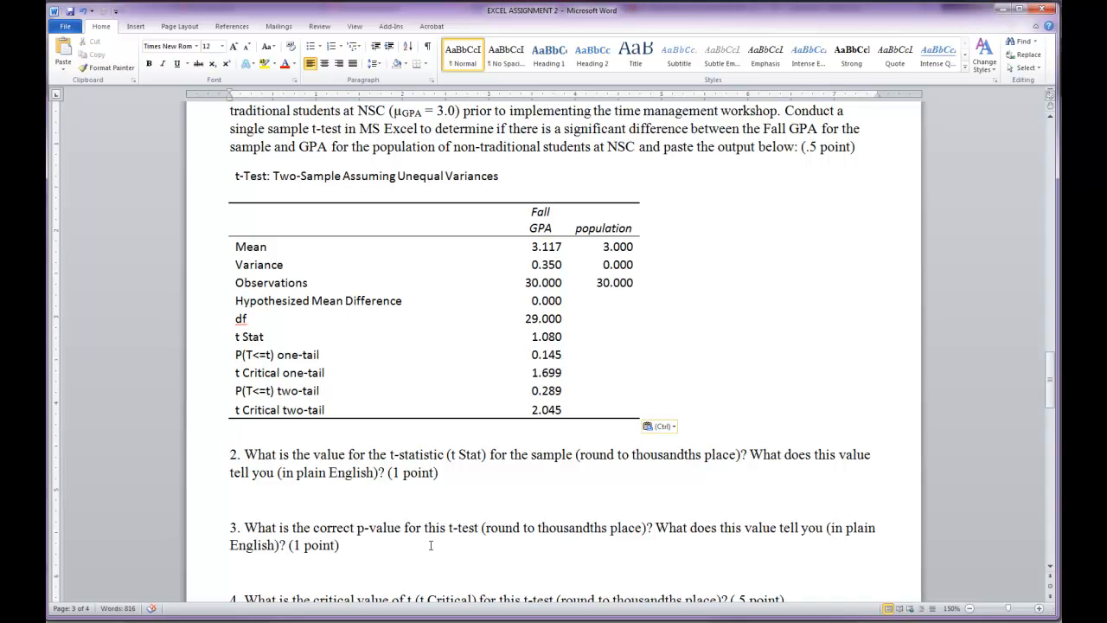
pyautogui.scroll(-2, 433, 554)
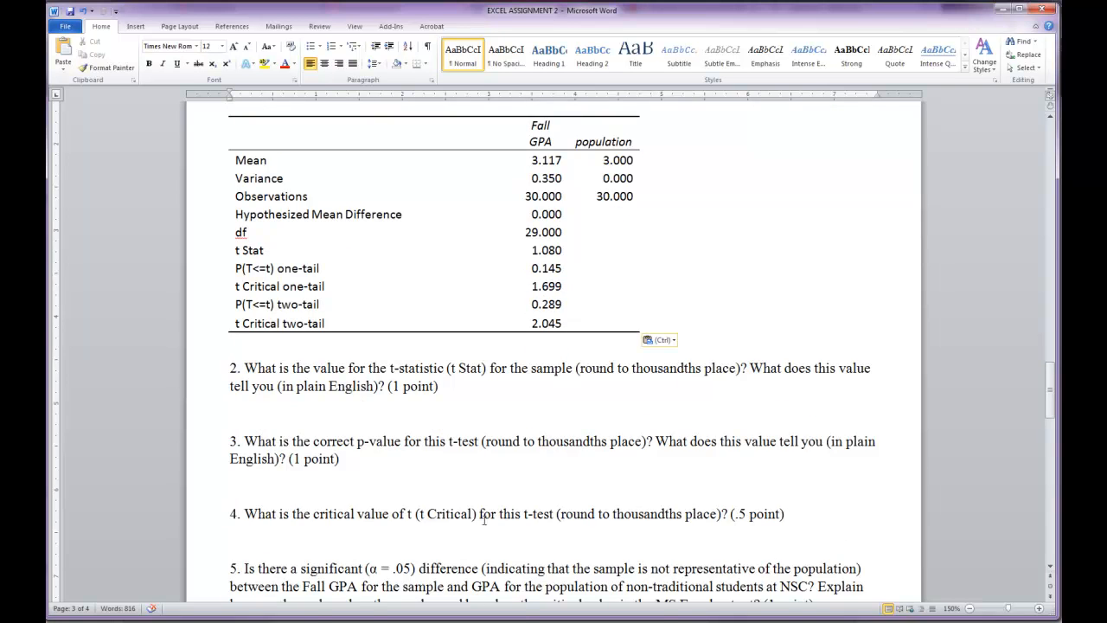
pyautogui.scroll(2, 422, 523)
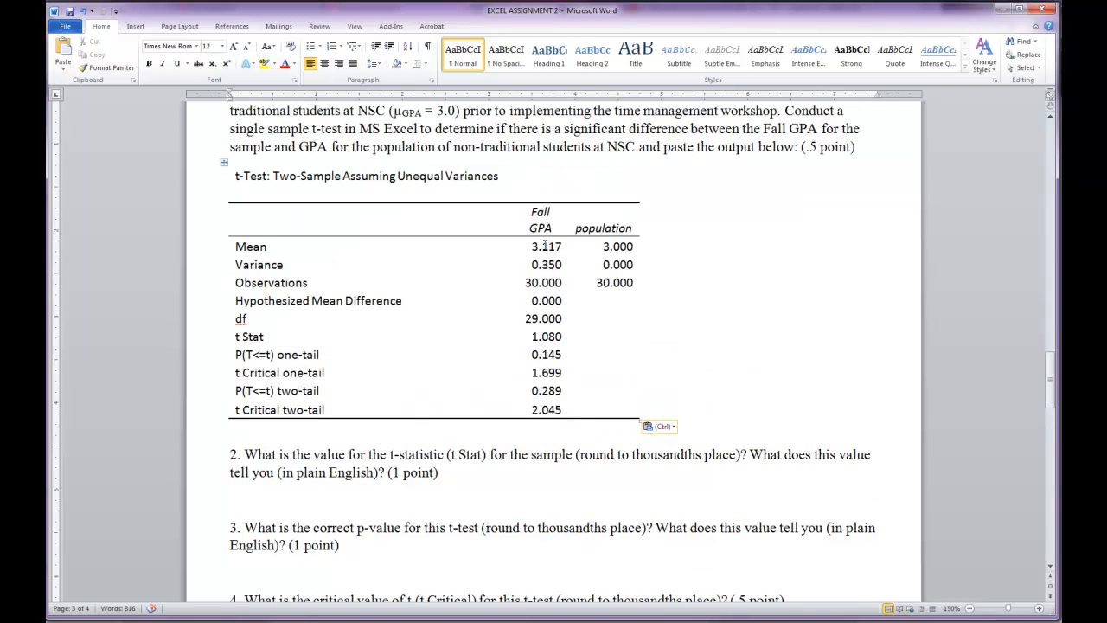
pyautogui.scroll(1, 539, 357)
pyautogui.scroll(1, 539, 355)
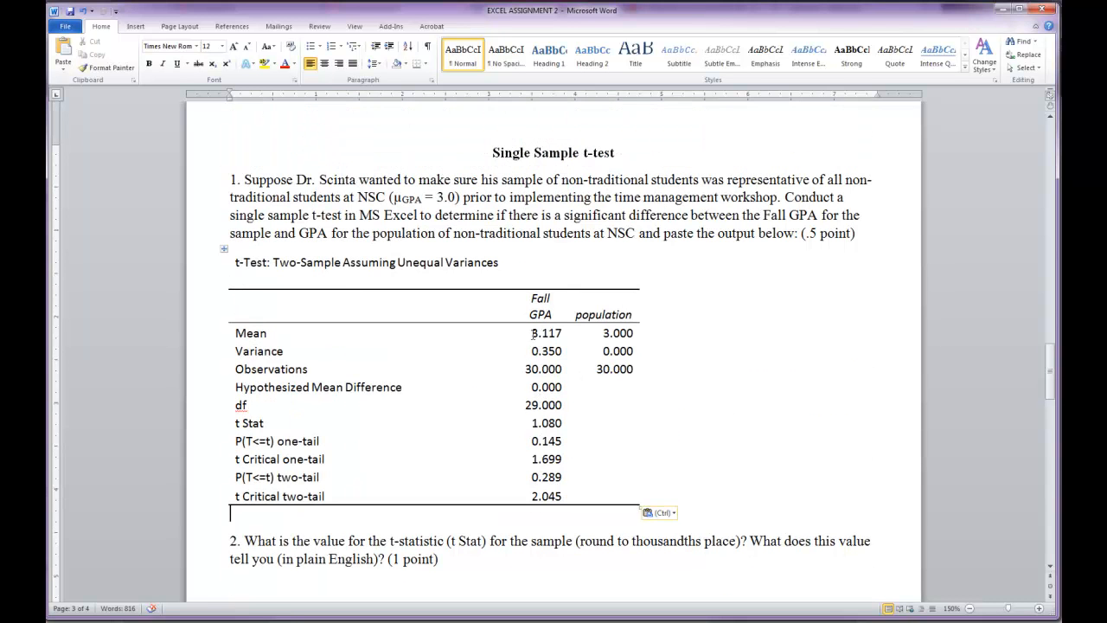
pyautogui.scroll(-2, 510, 239)
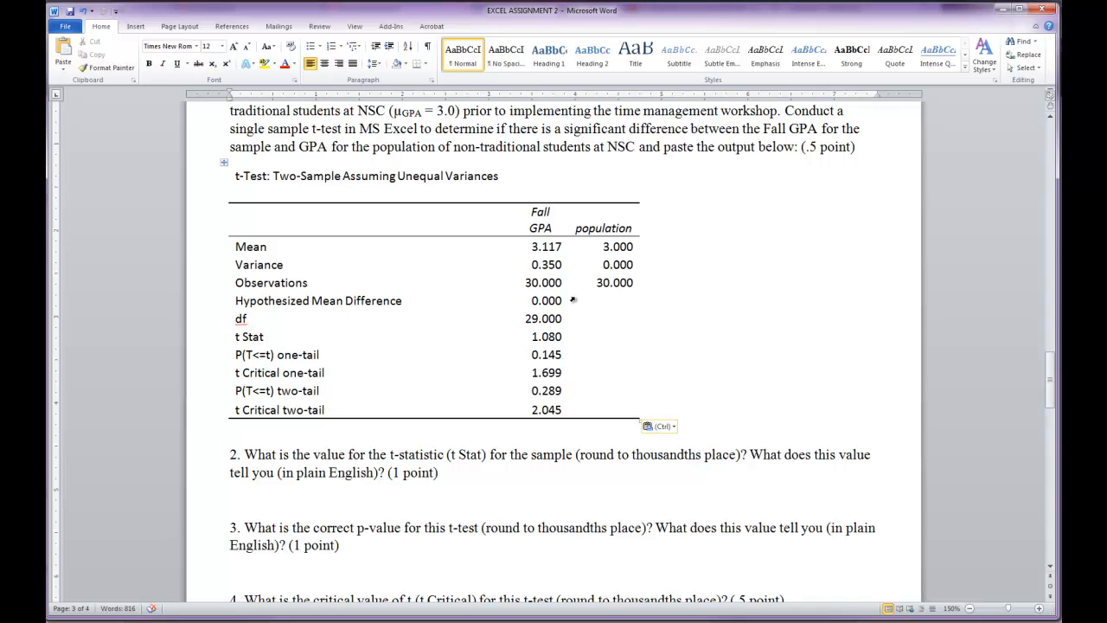
pyautogui.scroll(1, 383, 459)
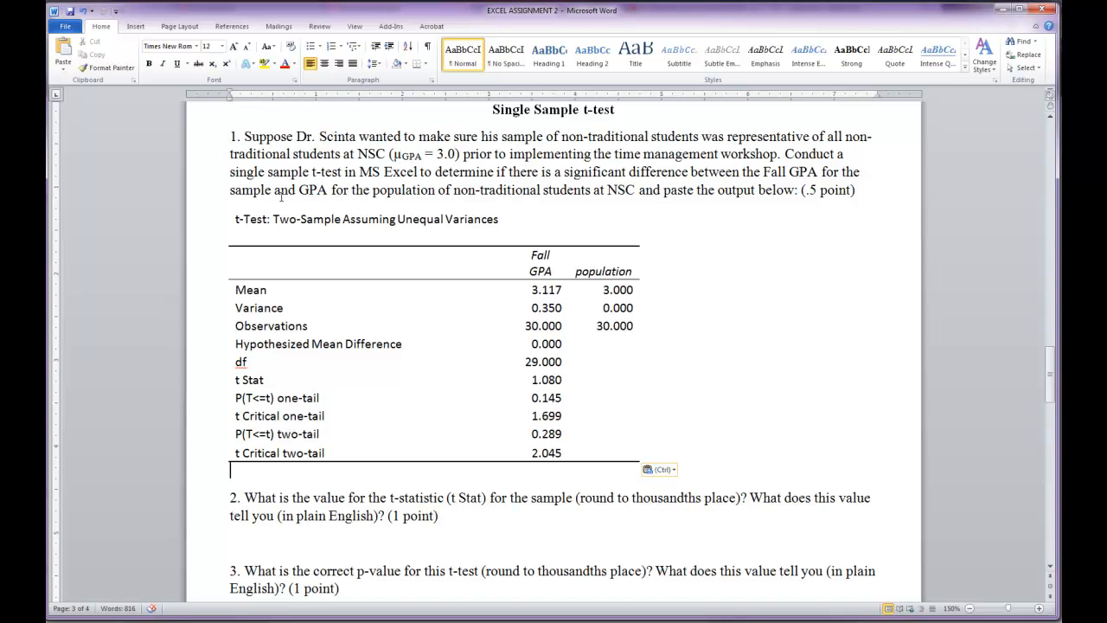
# - Examine the "significant difference" wording in question 1 alongside the two-tail p-value and two-tail critical value rows of the pasted output
pyautogui.moveTo(564, 172); pyautogui.dragTo(655, 174)
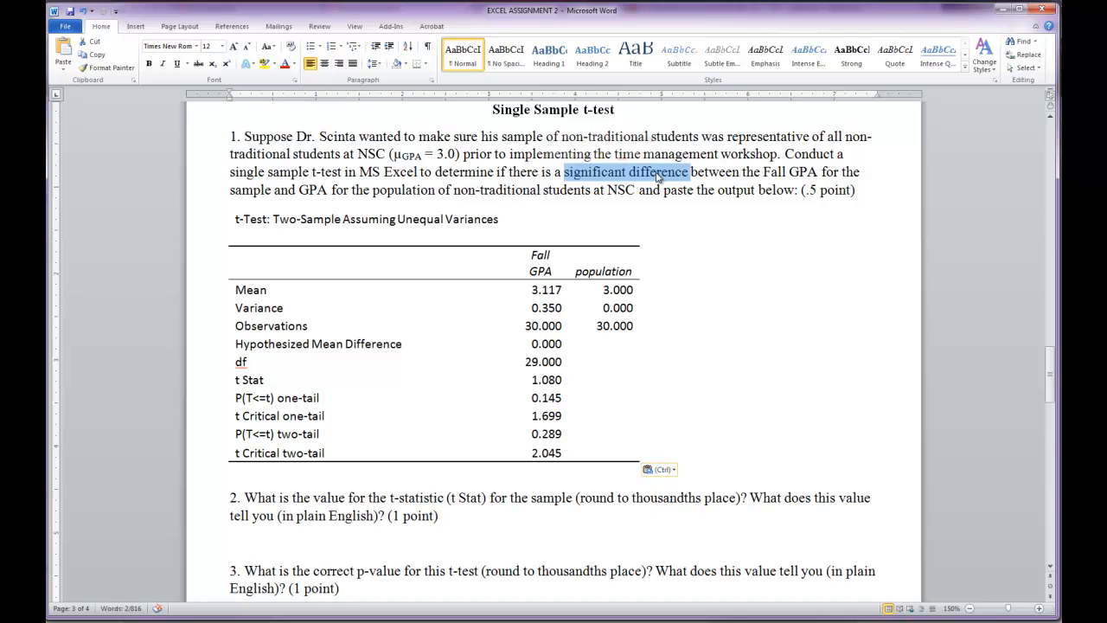
pyautogui.click(389, 194)
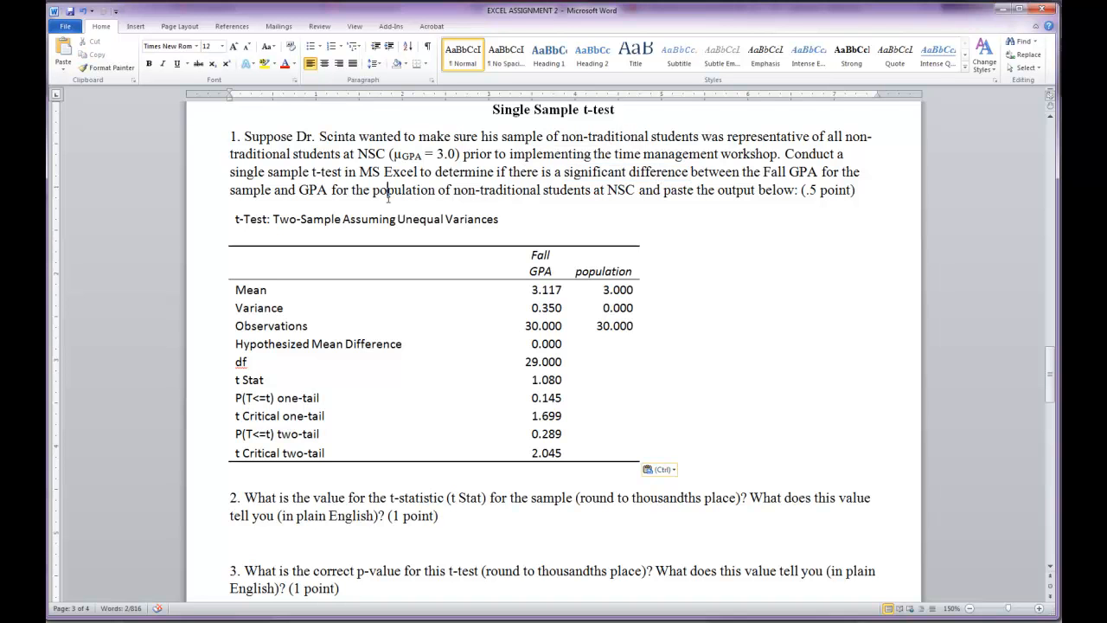
pyautogui.scroll(-3, 571, 260)
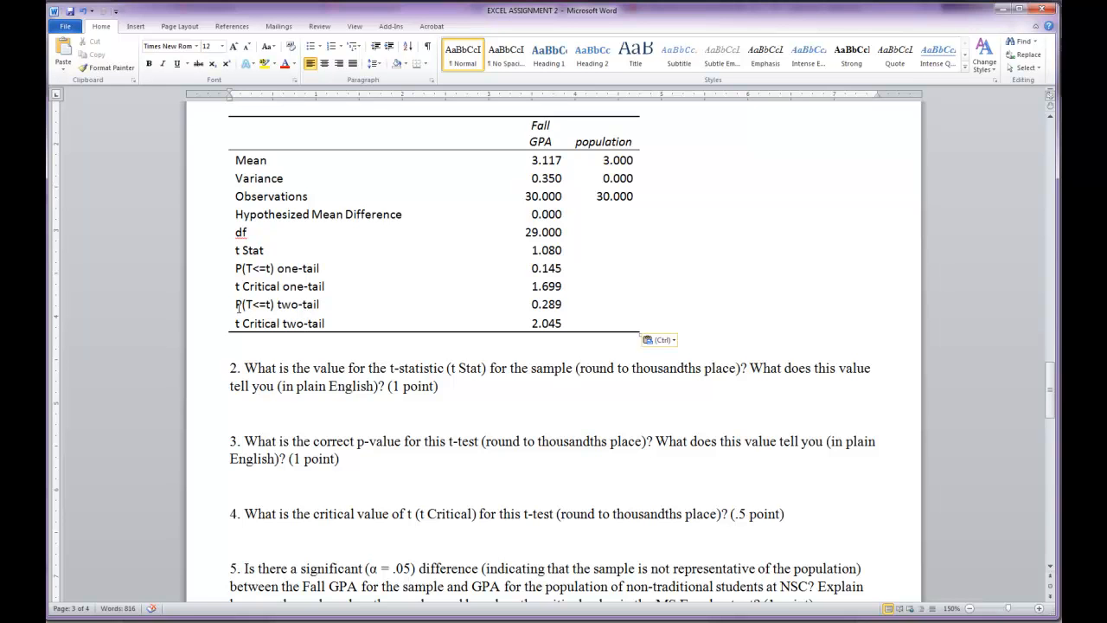
pyautogui.moveTo(237, 307); pyautogui.dragTo(555, 304)
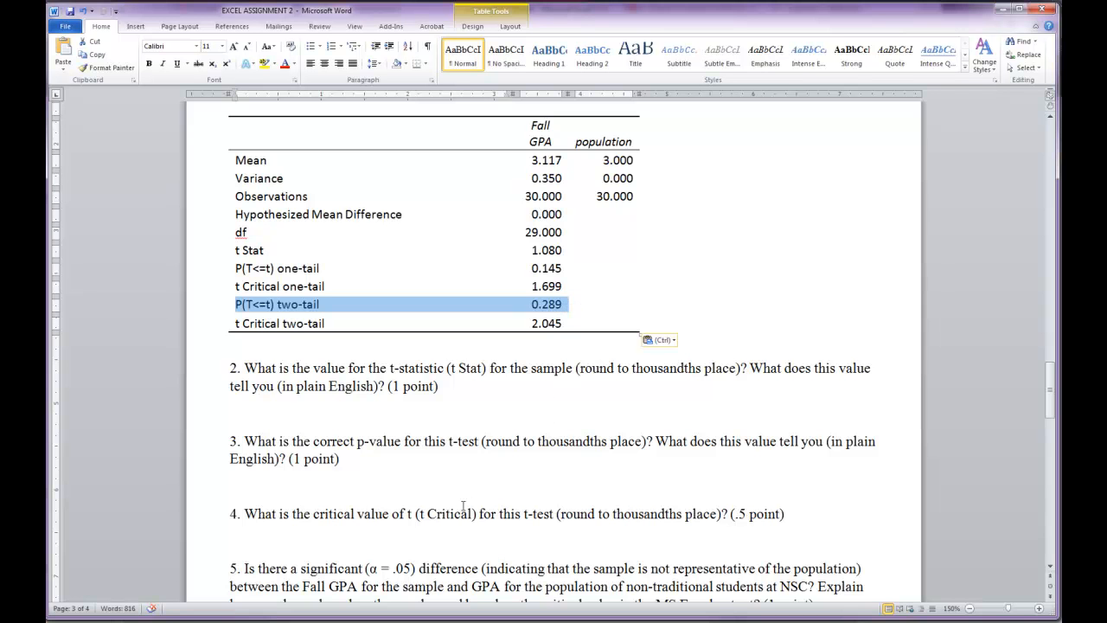
pyautogui.scroll(-2, 469, 504)
pyautogui.scroll(2, 376, 431)
pyautogui.click(229, 325)
pyautogui.moveTo(229, 325); pyautogui.dragTo(541, 328)
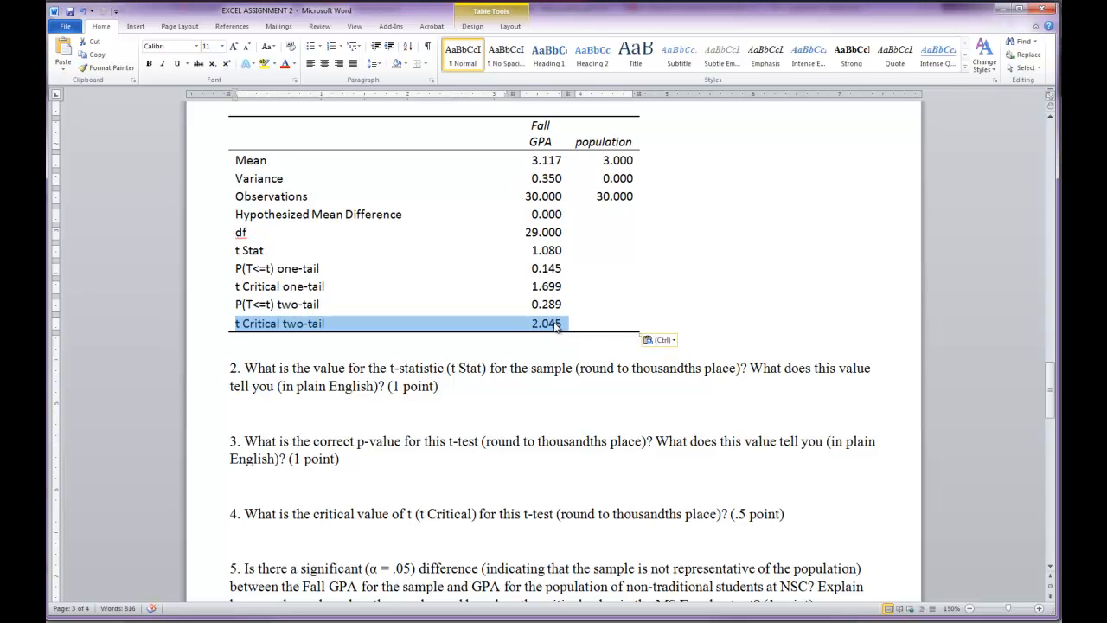
# - Review the significance and APA-style conclusion questions 5 and 6 against the single sample t-test output
pyautogui.scroll(3, 509, 455)
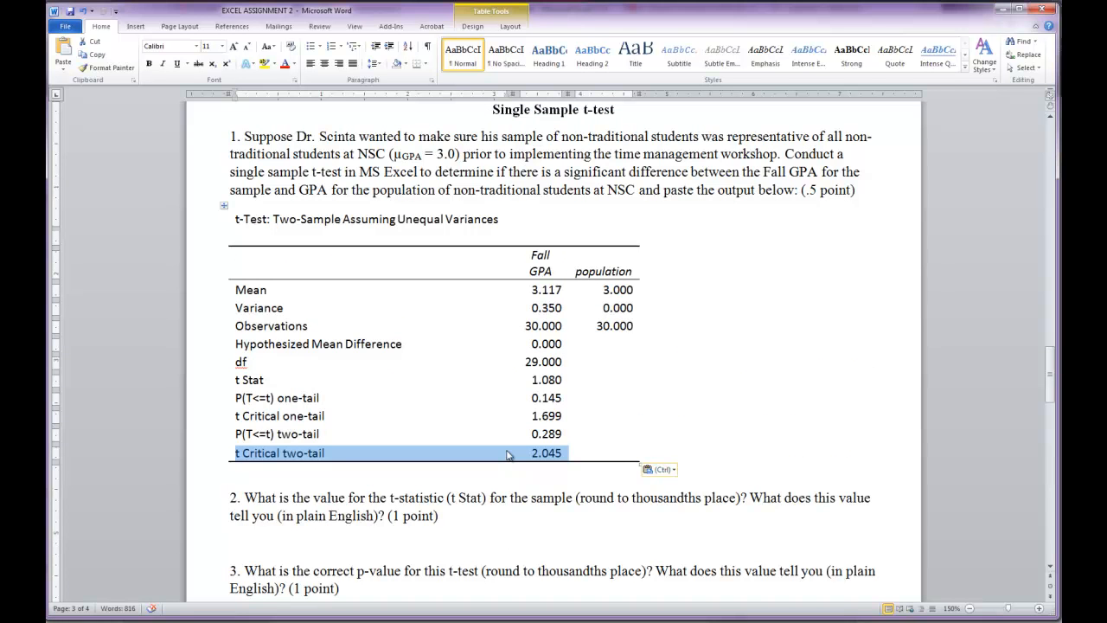
pyautogui.scroll(-3, 509, 455)
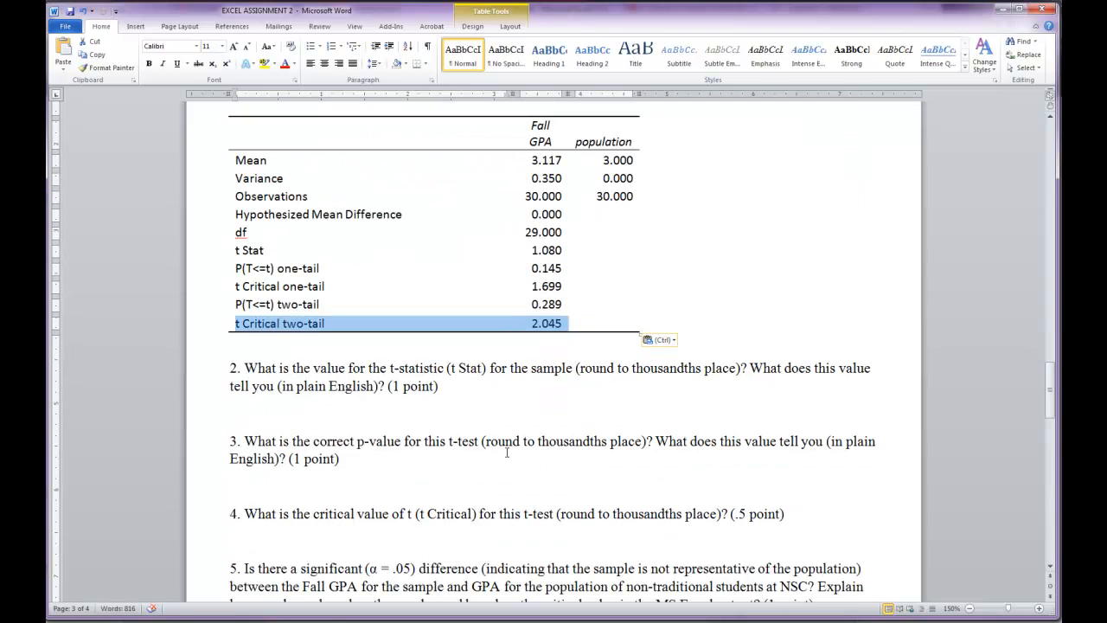
pyautogui.scroll(-4, 506, 452)
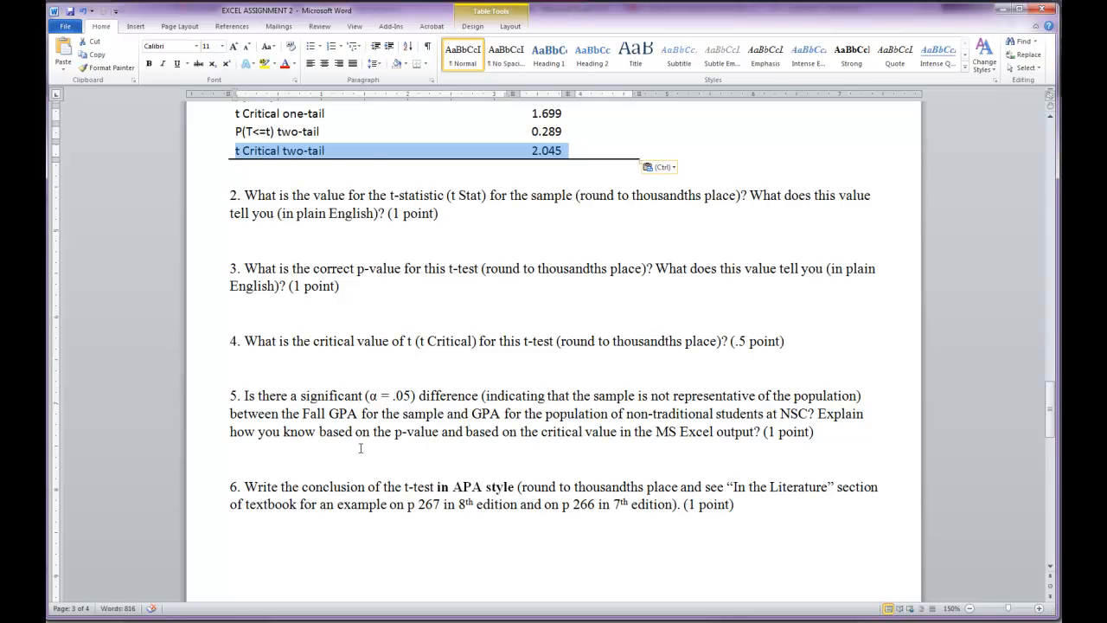
pyautogui.scroll(-3, 242, 459)
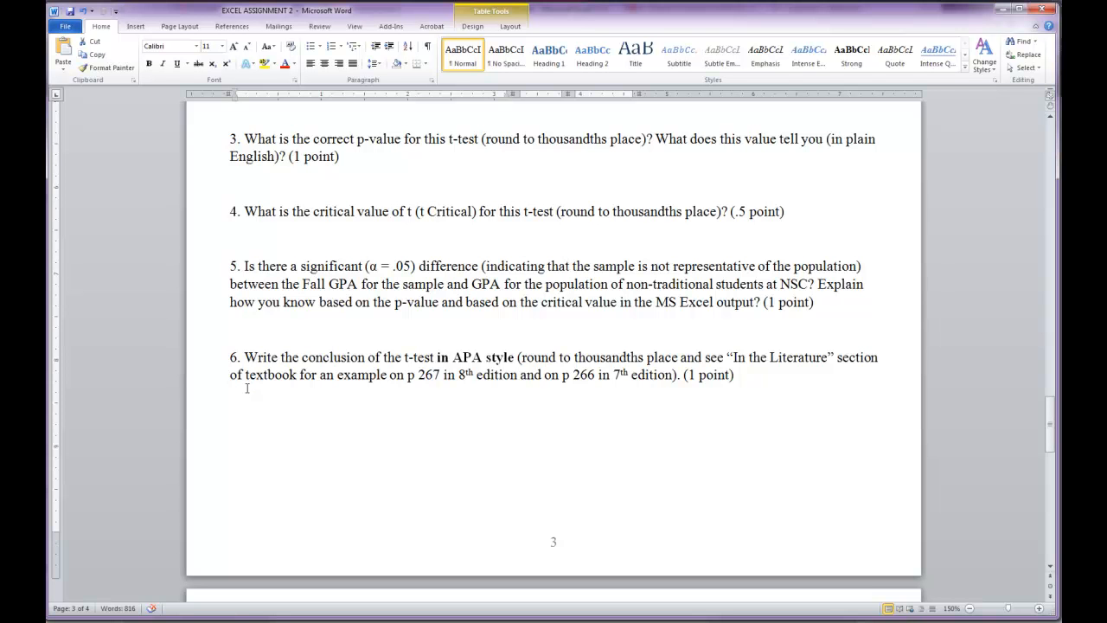
pyautogui.scroll(4, 340, 439)
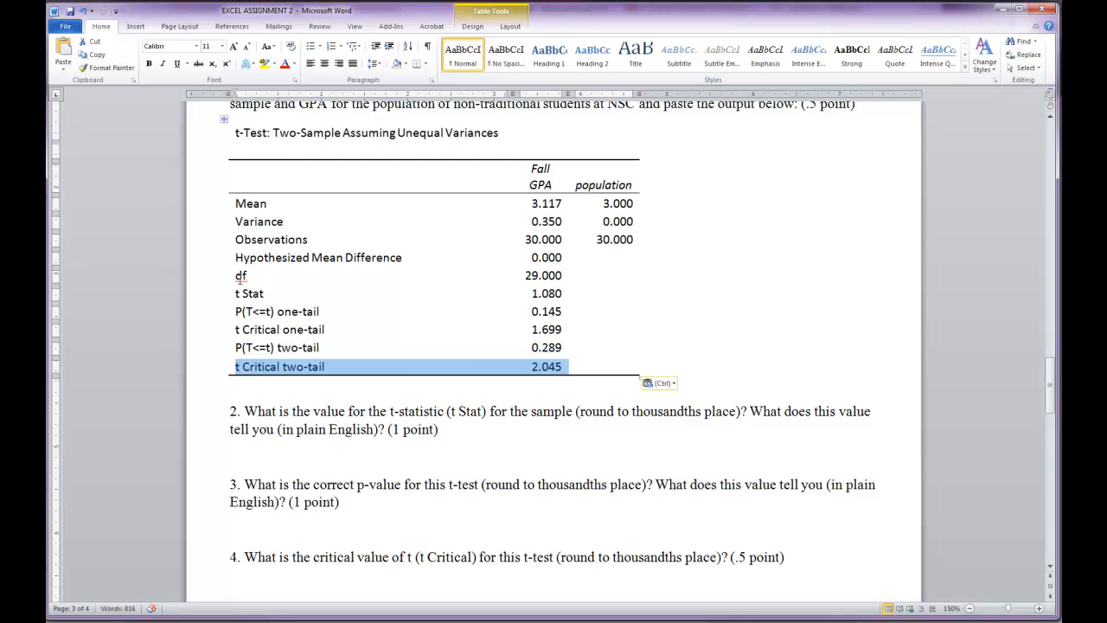
pyautogui.scroll(-5, 312, 533)
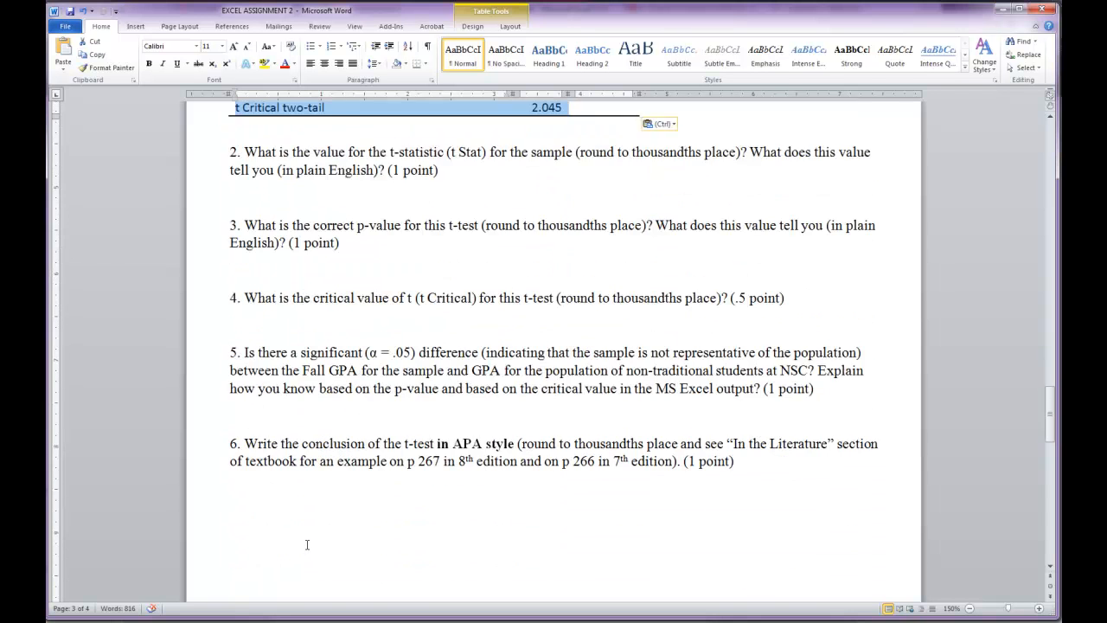
# - Try out an italic r with a superscript 2 below question 6, and delete it again
pyautogui.click(251, 503)
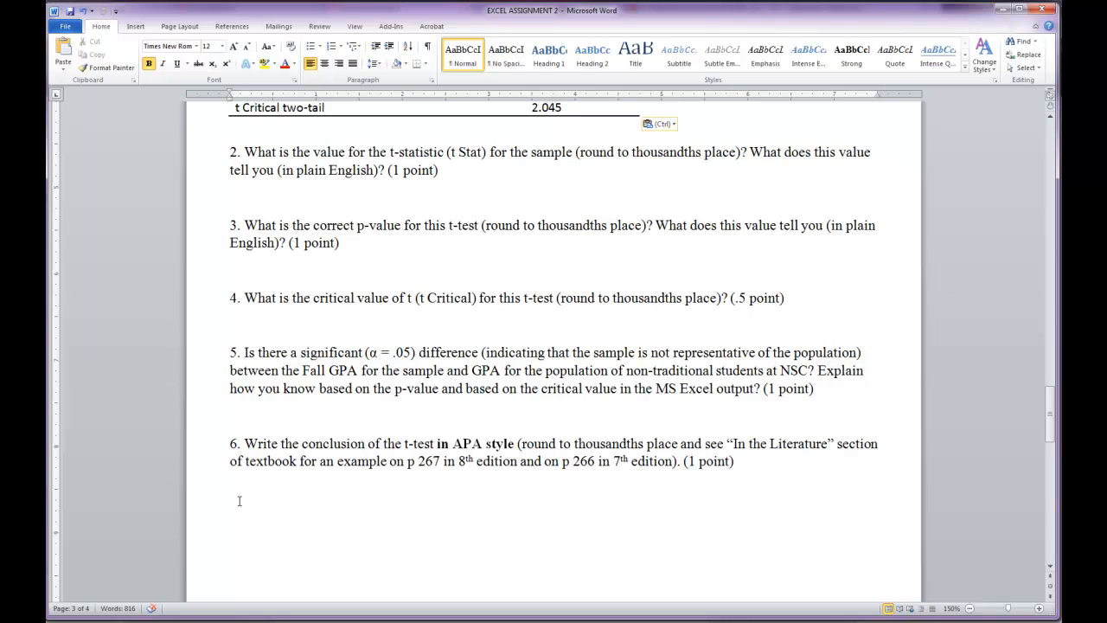
pyautogui.write('r')
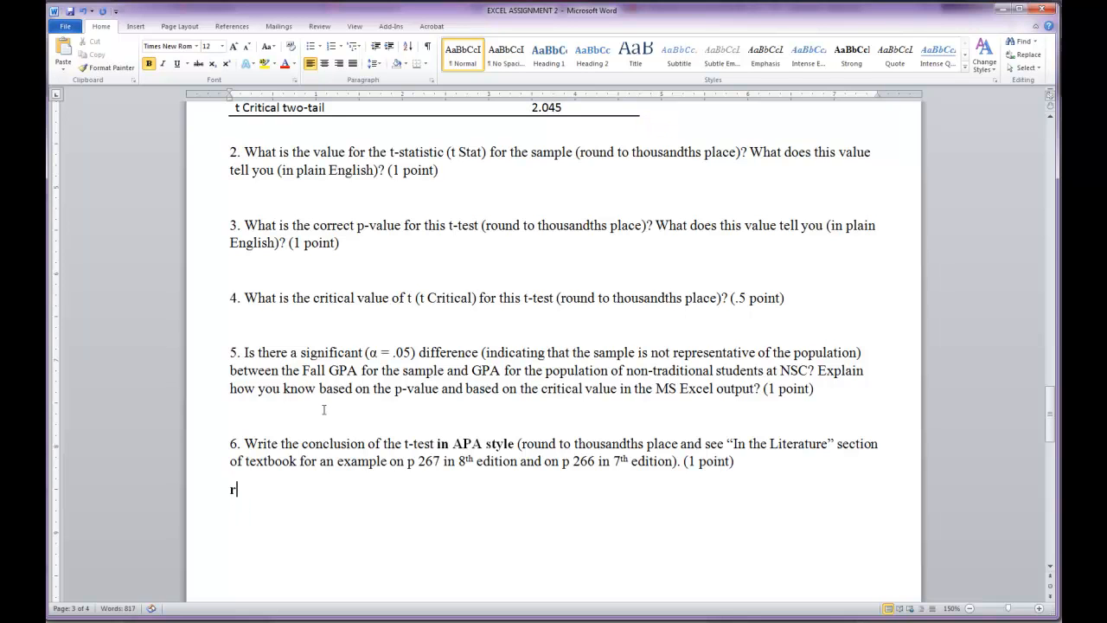
pyautogui.click(227, 65)
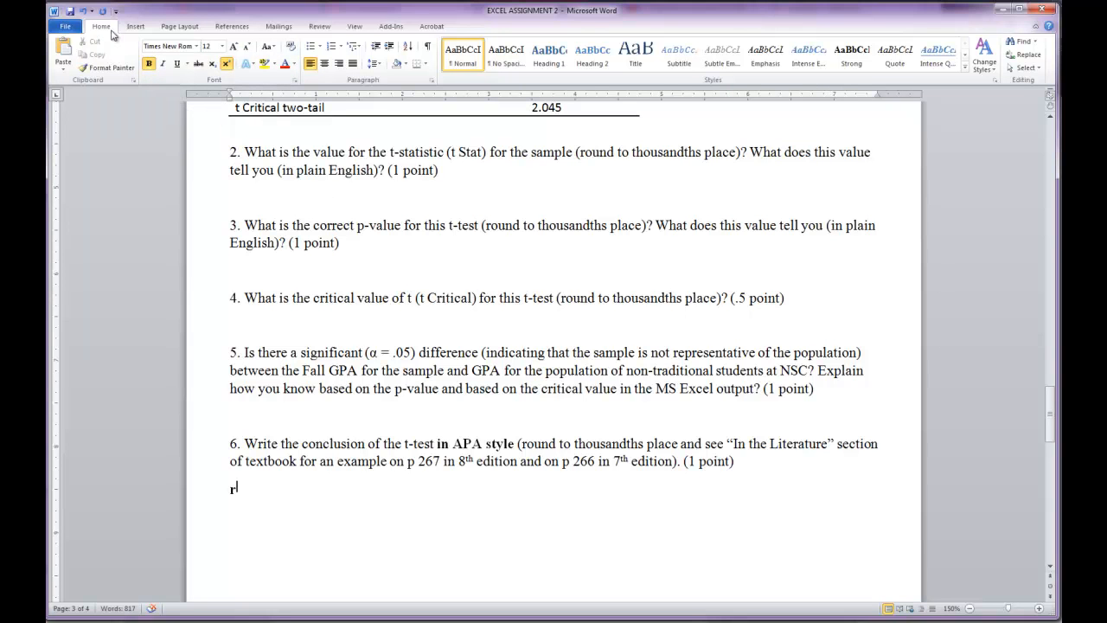
pyautogui.write('2')
pyautogui.moveTo(245, 490); pyautogui.dragTo(234, 491)
pyautogui.hotkey('ctrl', 'i')
pyautogui.click(256, 497)
pyautogui.press('BackSpace')
pyautogui.press('BackSpace')
pyautogui.press('BackSpace')
# - Check the Fall GPA variance in the output and read the Related Samples t-test questions, especially "significantly higher" in question 7
pyautogui.scroll(3, 478, 526)
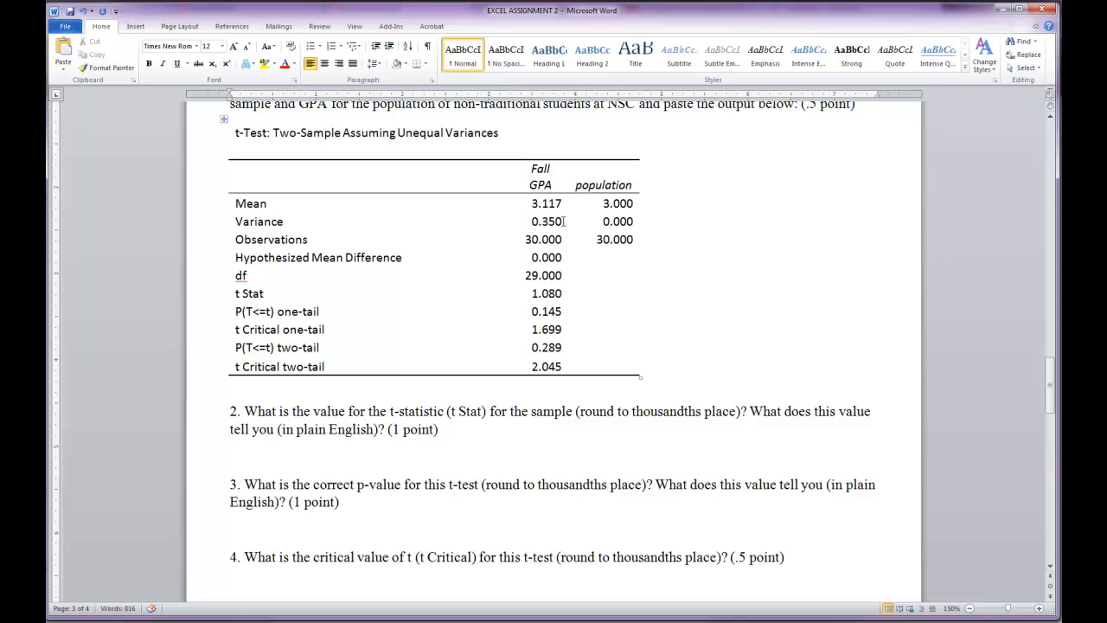
pyautogui.moveTo(564, 221); pyautogui.dragTo(532, 227)
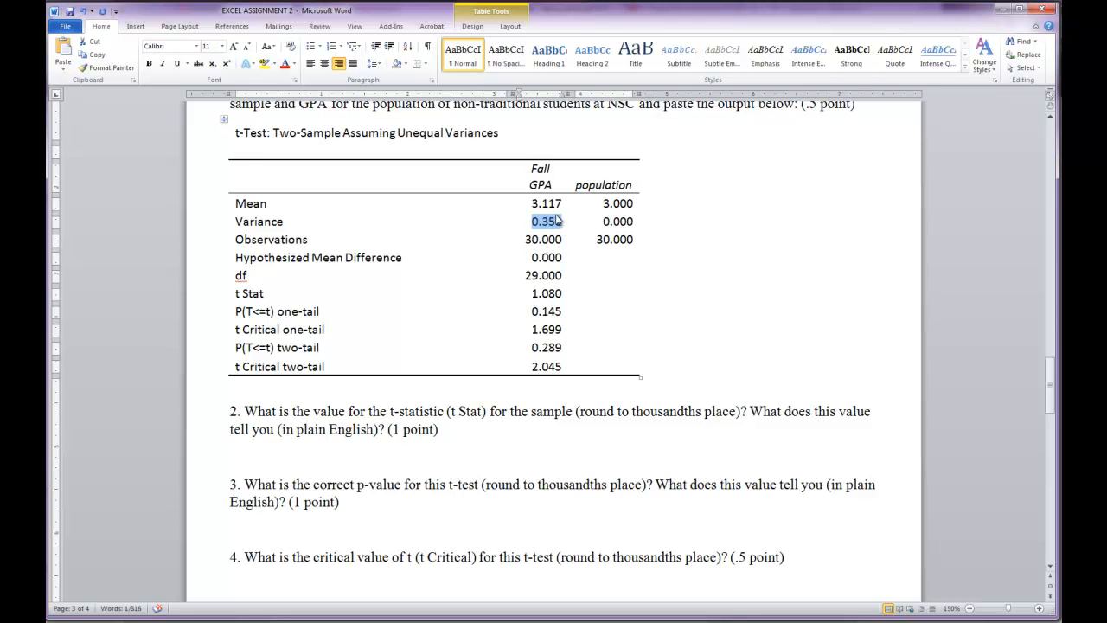
pyautogui.scroll(-6, 571, 347)
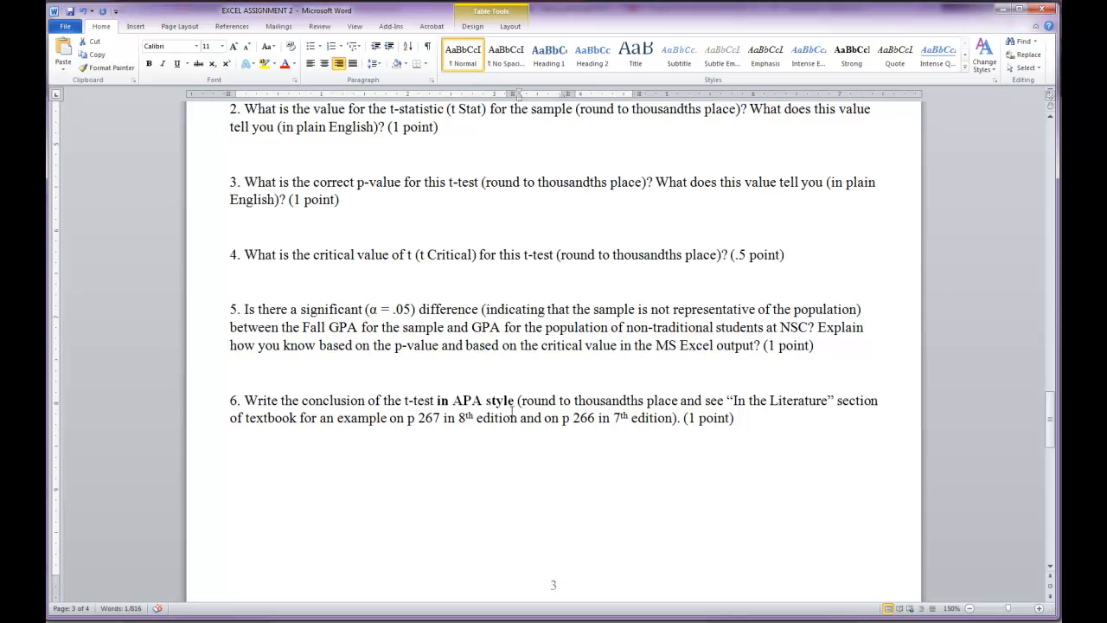
pyautogui.click(369, 447)
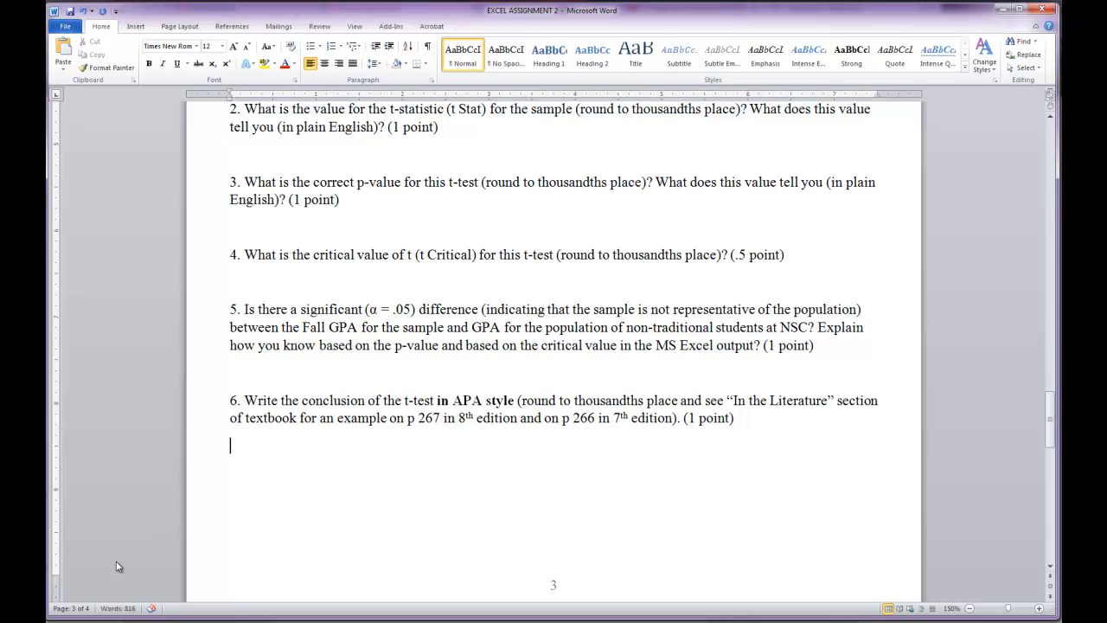
pyautogui.scroll(-9, 592, 460)
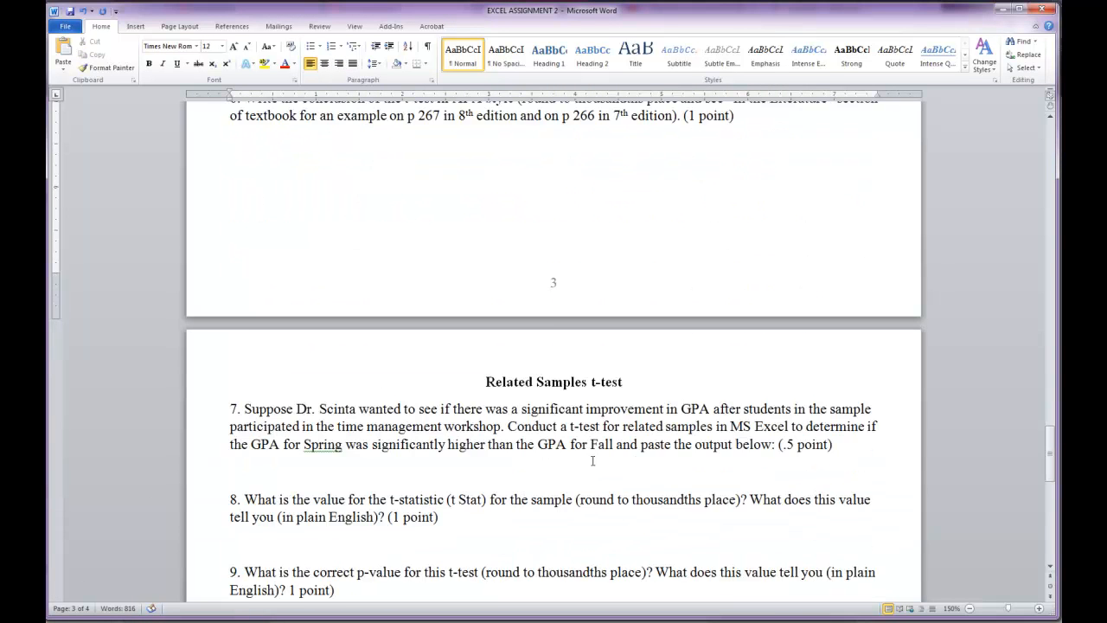
pyautogui.scroll(-2, 592, 460)
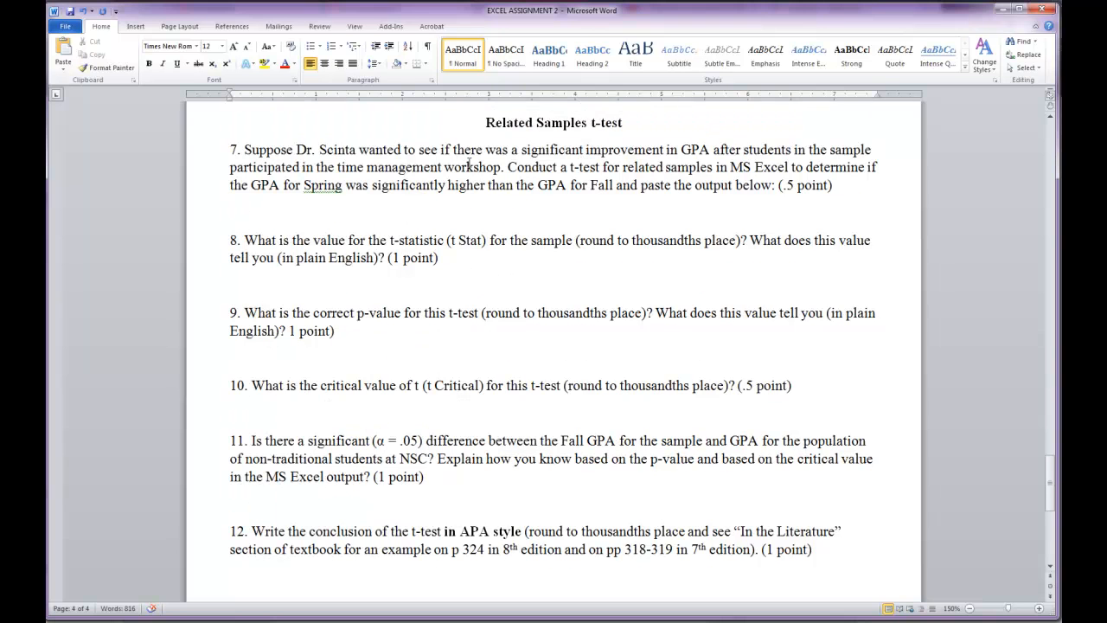
pyautogui.moveTo(447, 186); pyautogui.dragTo(486, 187)
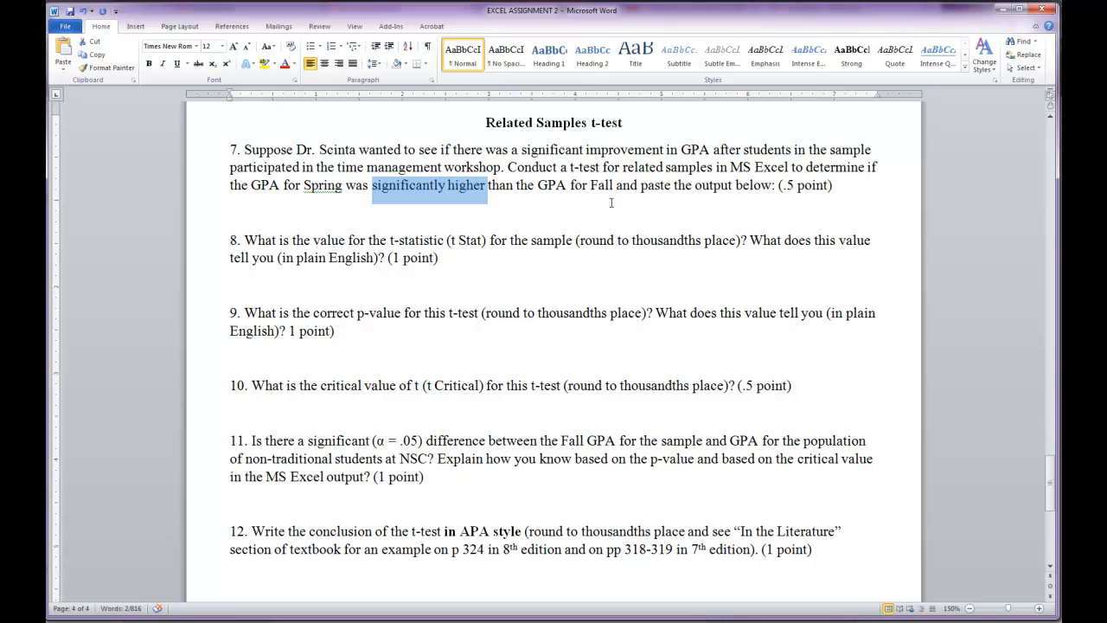
pyautogui.click(550, 222)
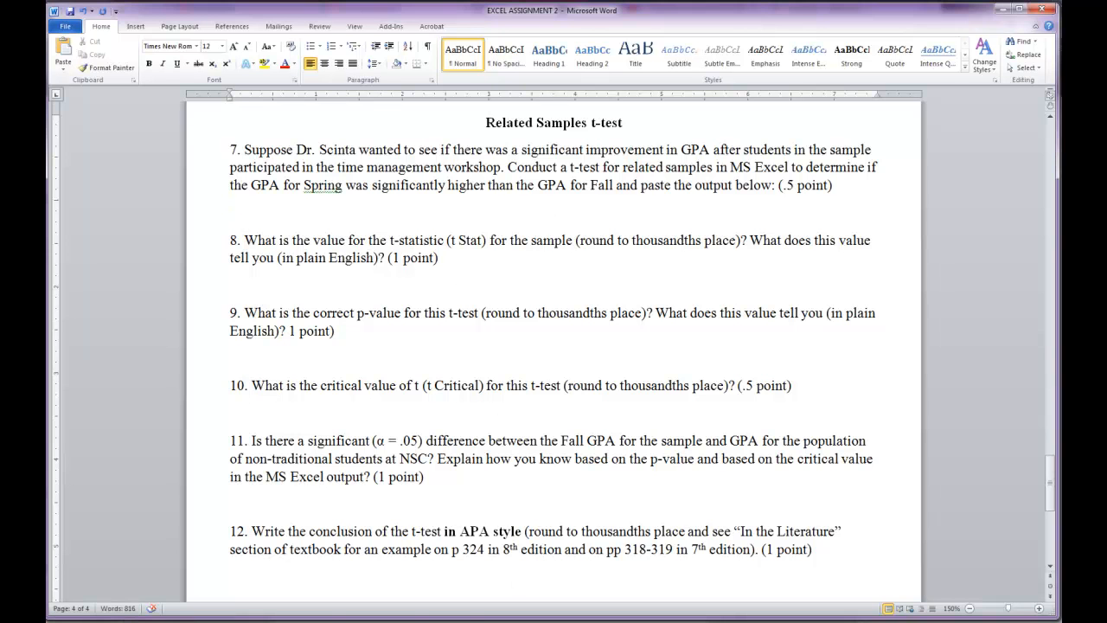
# - Switch to Excel and start a "t-Test: Paired Two Sample for Means" analysis on the GPA data in Sheet2
pyautogui.click(180, 586)
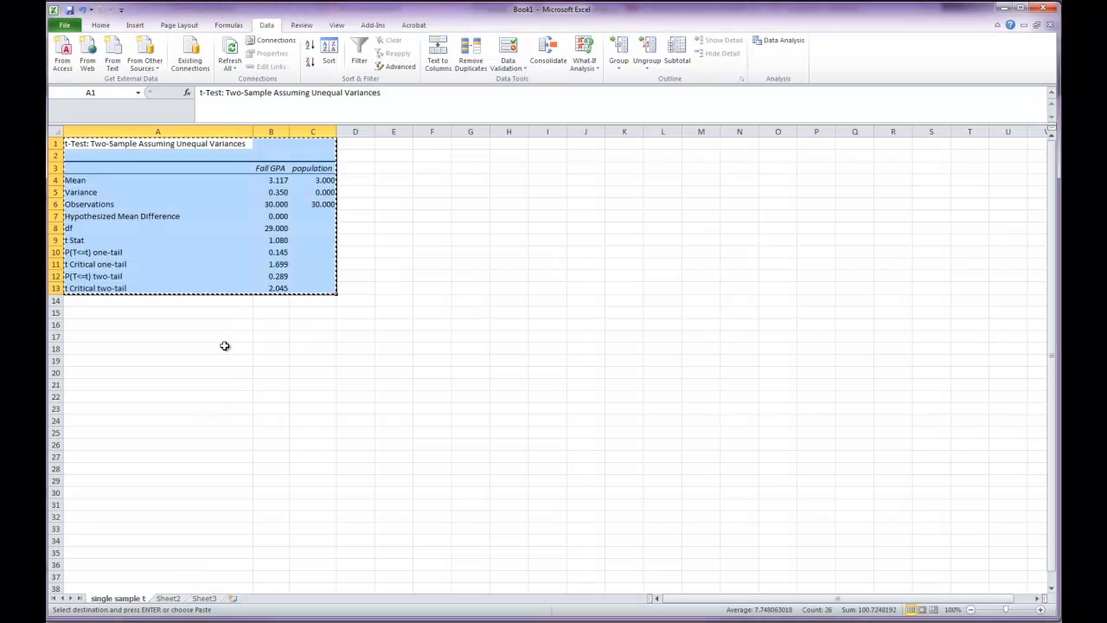
pyautogui.click(219, 337)
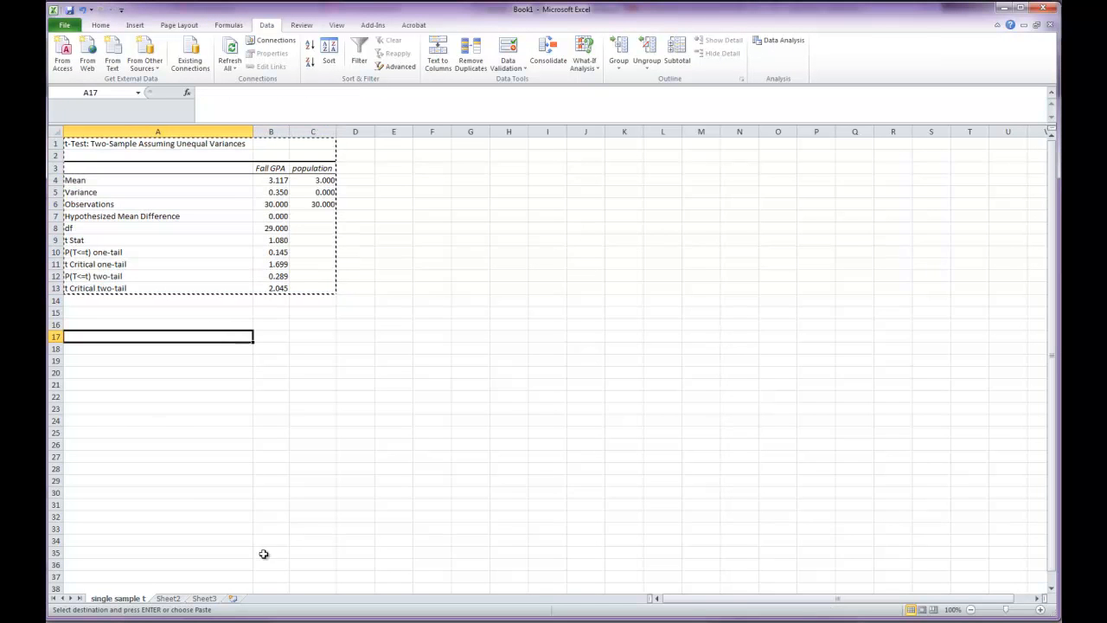
pyautogui.click(161, 599)
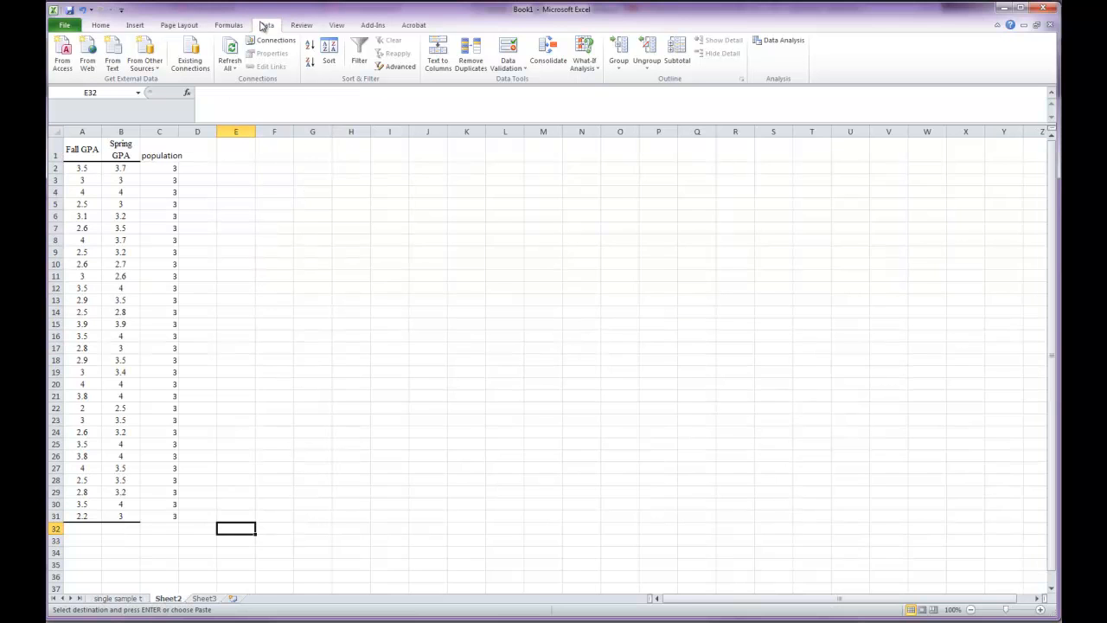
pyautogui.click(766, 43)
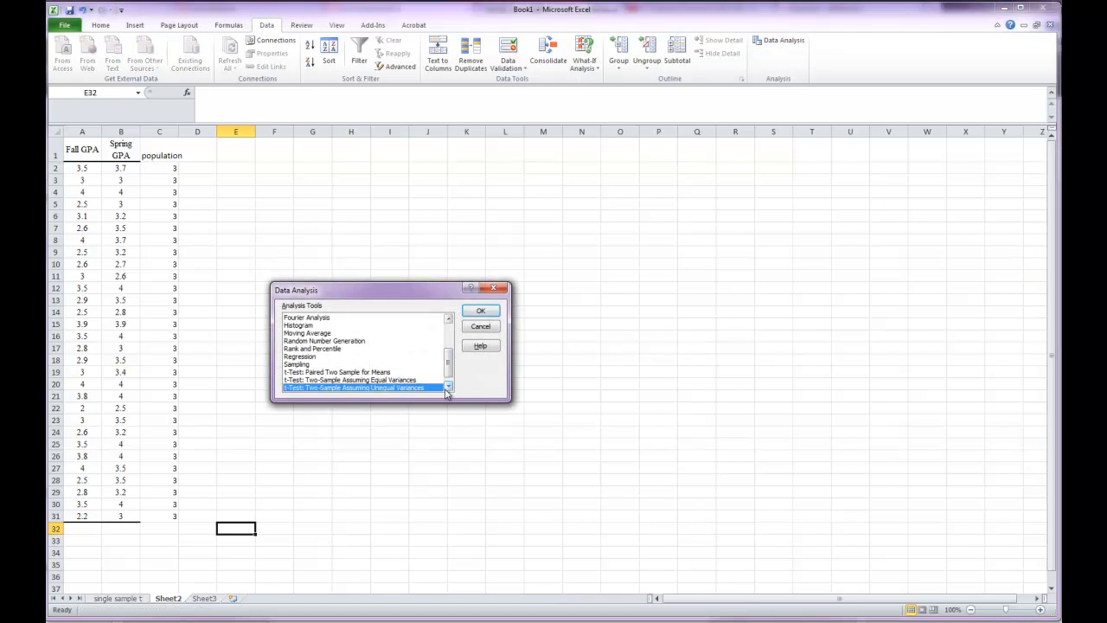
pyautogui.click(342, 373)
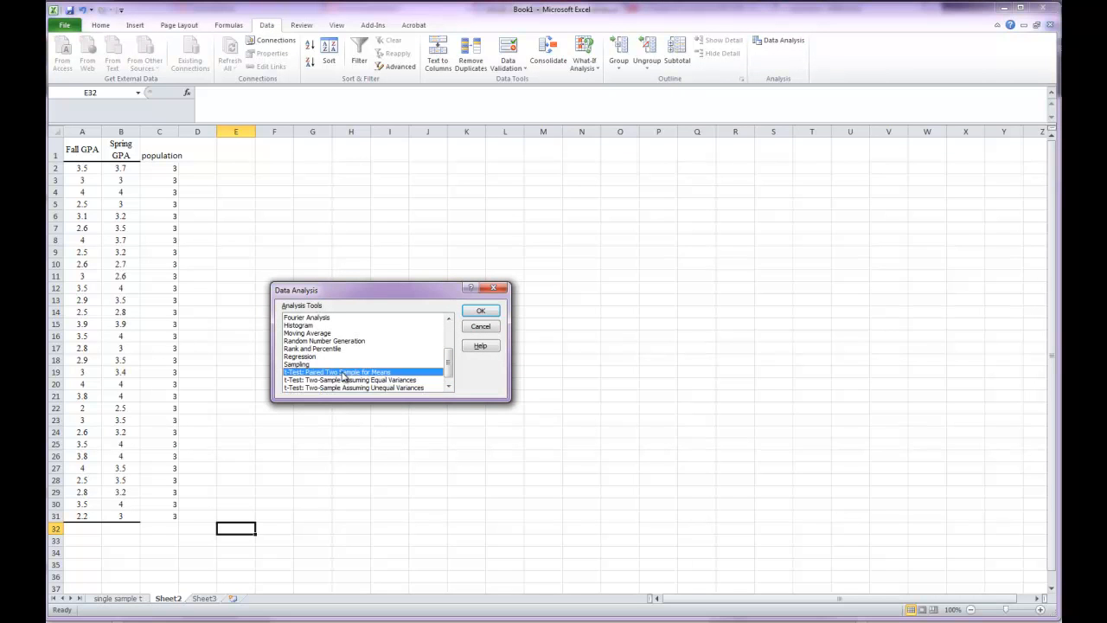
pyautogui.click(481, 312)
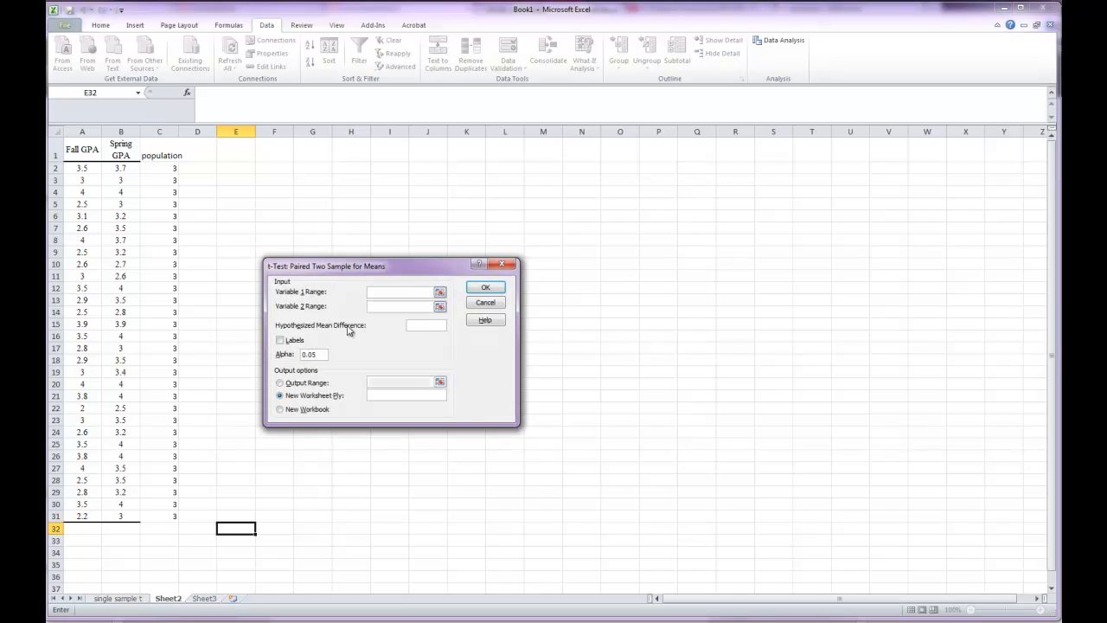
# - Run the paired t-test with B1:B31 as variable 1, A1:A31 as variable 2 and labels included, outputting to a new sheet "t related"
pyautogui.moveTo(127, 153); pyautogui.dragTo(120, 516)
pyautogui.click(371, 309)
pyautogui.moveTo(91, 147); pyautogui.dragTo(76, 515)
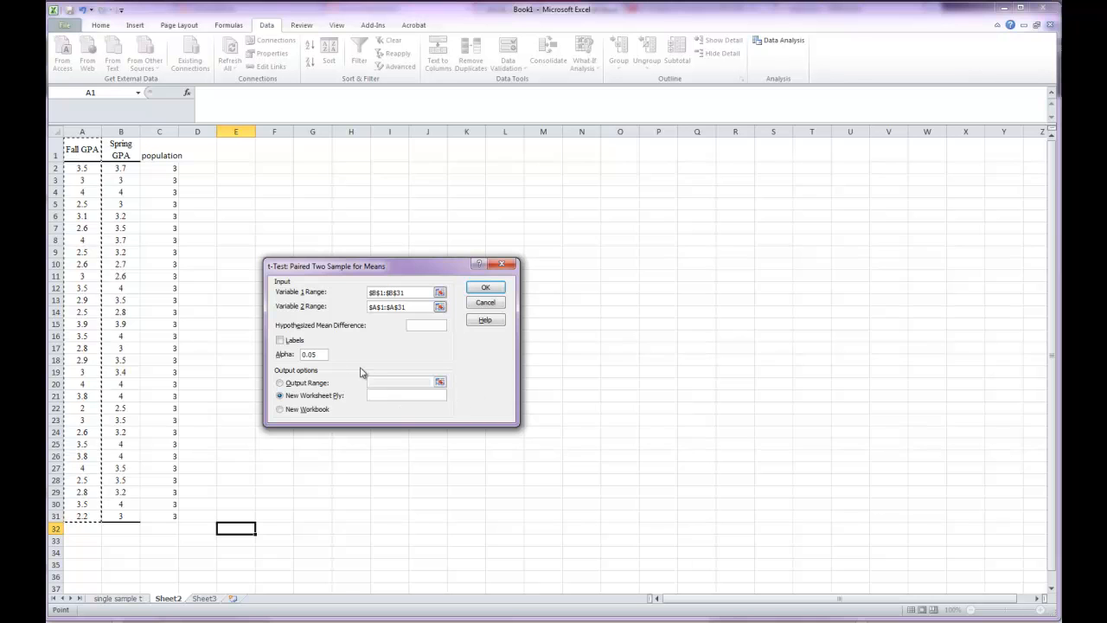
pyautogui.click(279, 340)
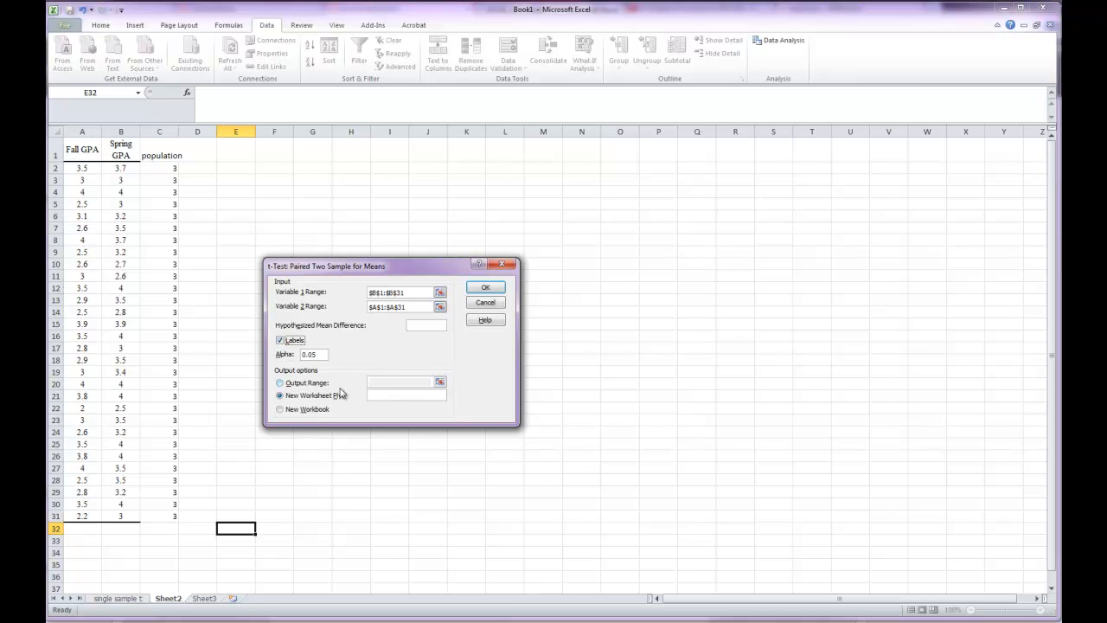
pyautogui.click(396, 395)
pyautogui.click(485, 287)
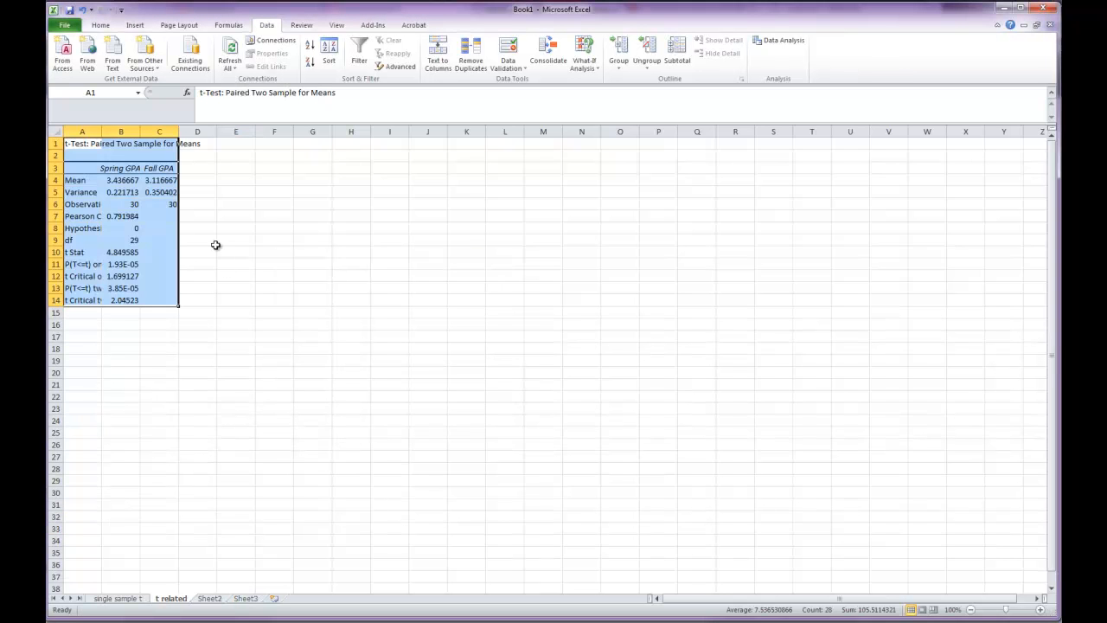
# - Format the paired t-test values in B4:C14 as Number with 3 decimal places
pyautogui.click(133, 184)
pyautogui.moveTo(133, 184); pyautogui.dragTo(146, 297)
pyautogui.rightClick(147, 292)
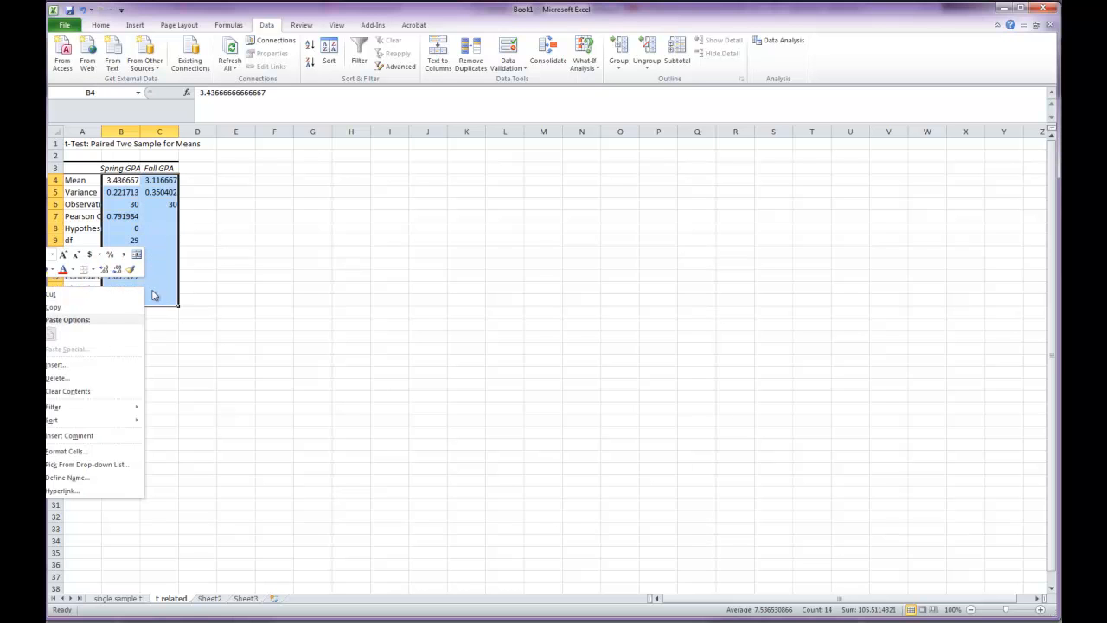
pyautogui.click(97, 452)
pyautogui.moveTo(116, 313); pyautogui.dragTo(371, 227)
pyautogui.click(214, 278)
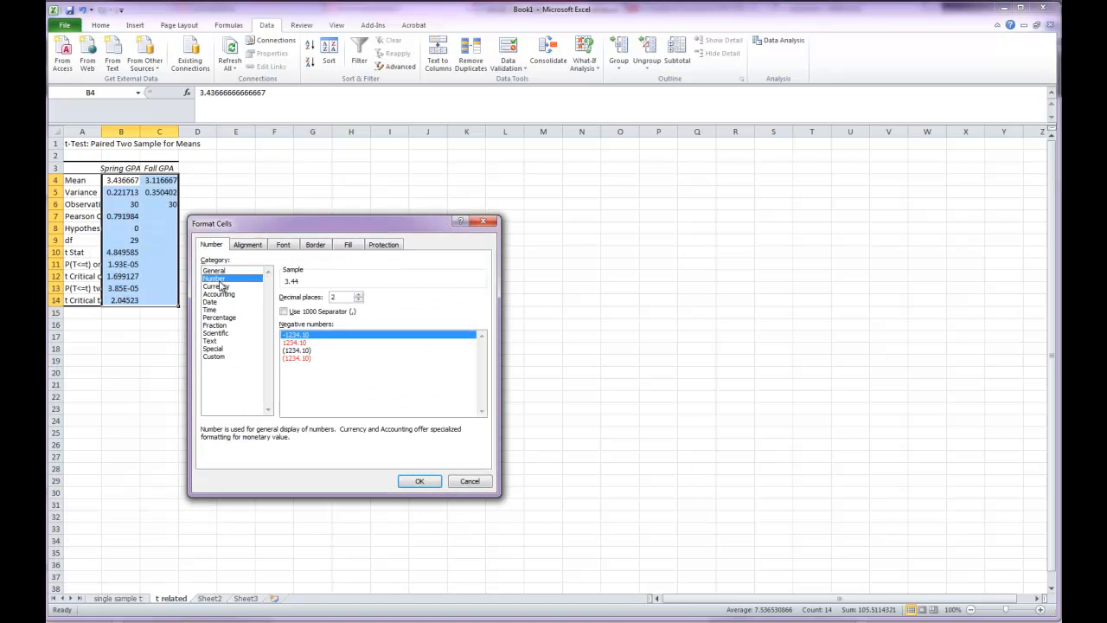
pyautogui.click(358, 293)
pyautogui.click(420, 481)
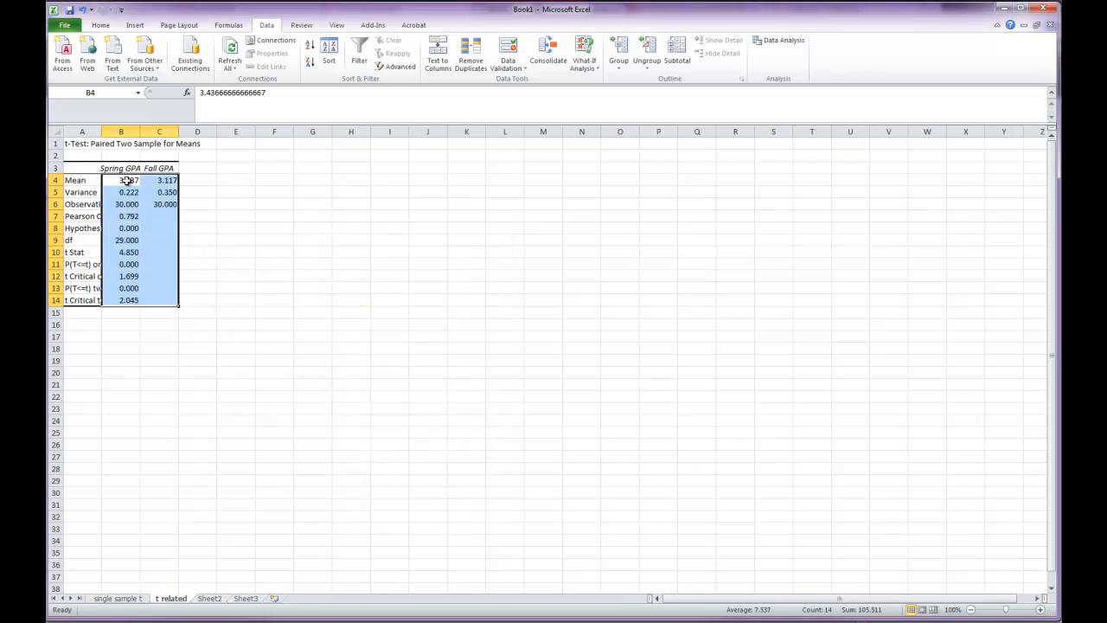
# - Autofit the widths of columns A, B and C to the paired t-test output
pyautogui.doubleClick(101, 129)
pyautogui.moveTo(245, 130); pyautogui.dragTo(254, 130)
pyautogui.doubleClick(292, 131)
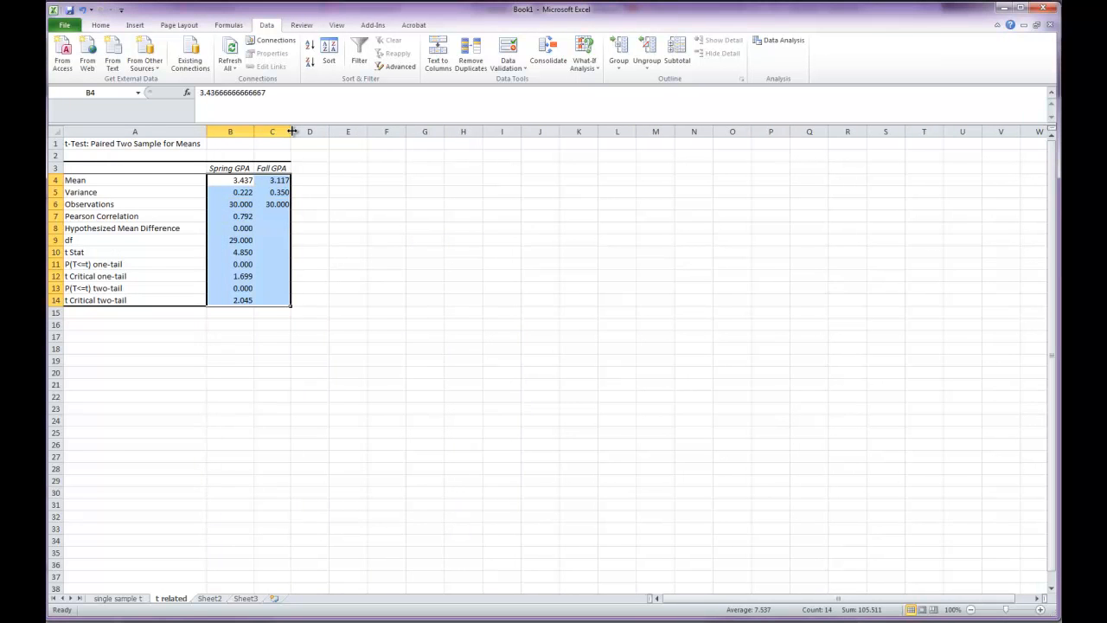
# - Copy the paired t-test output in A1:C14 and paste it below question 7 in the EXCEL ASSIGNMENT 2 Word document
pyautogui.click(378, 276)
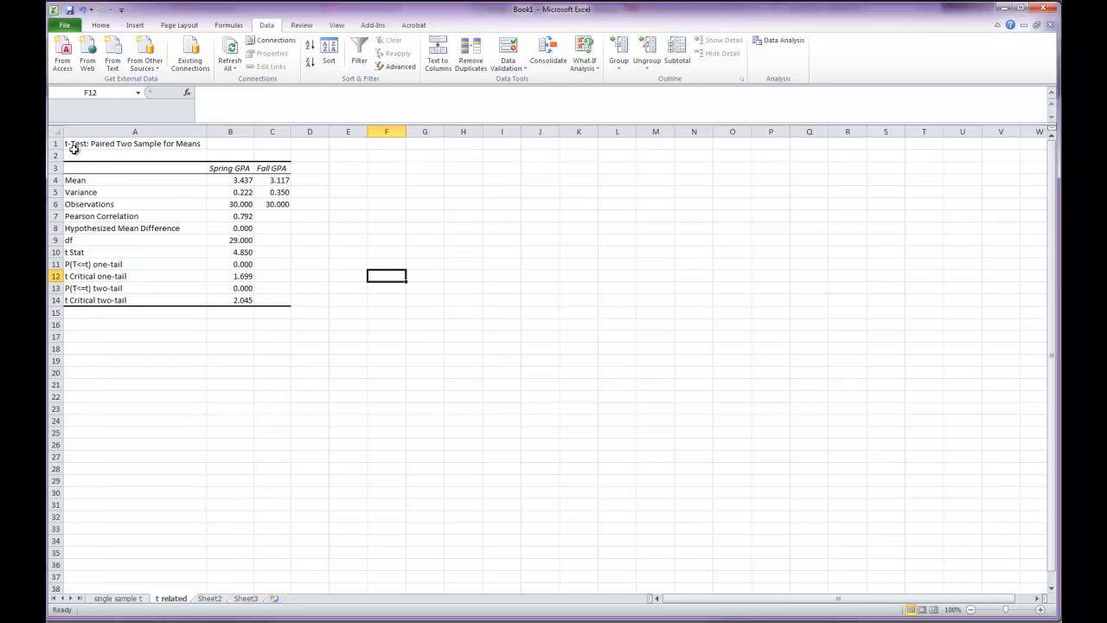
pyautogui.moveTo(74, 144); pyautogui.dragTo(267, 294)
pyautogui.hotkey('ctrl', 'c')
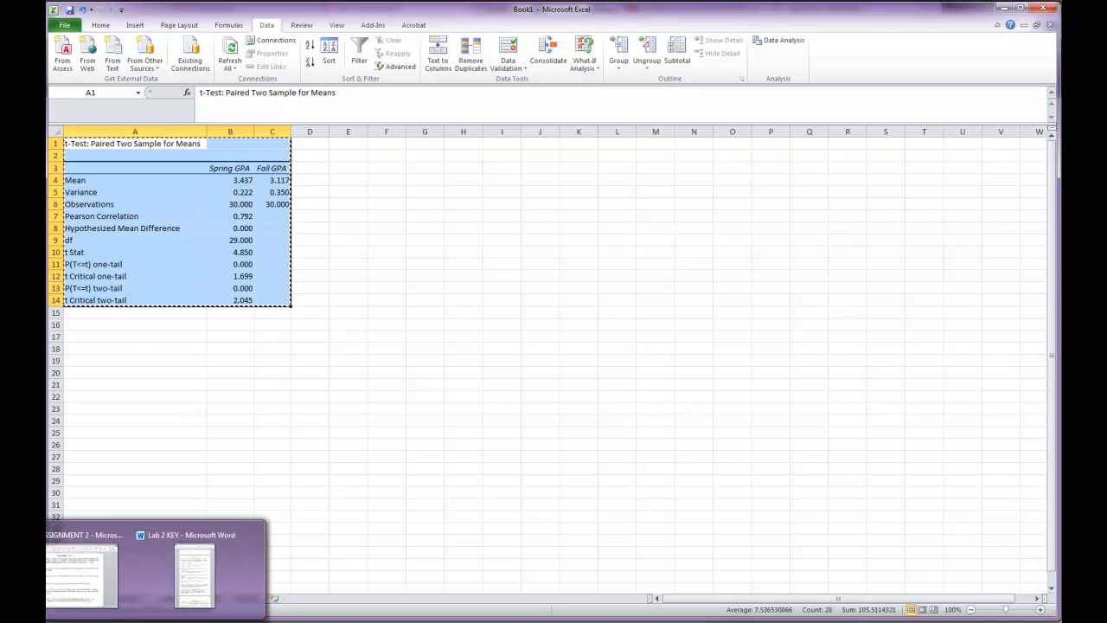
pyautogui.click(72, 592)
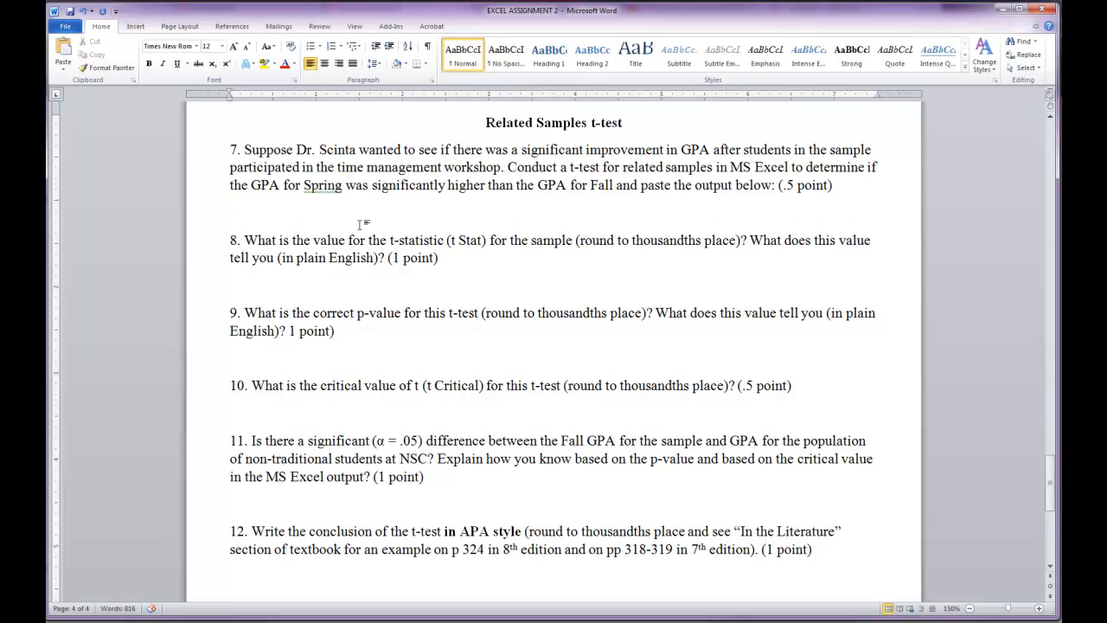
pyautogui.hotkey('ctrl', 'v')
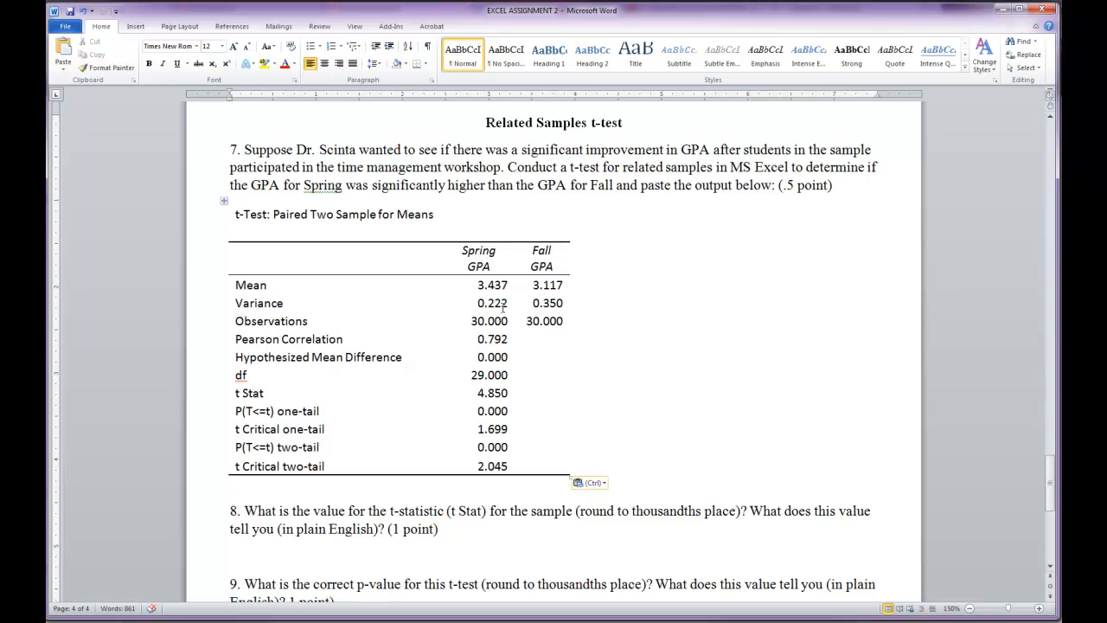
# - Locate the t Stat value in the pasted table for question 8 and dismiss the incoming e-mail notification
pyautogui.scroll(-7, 347, 520)
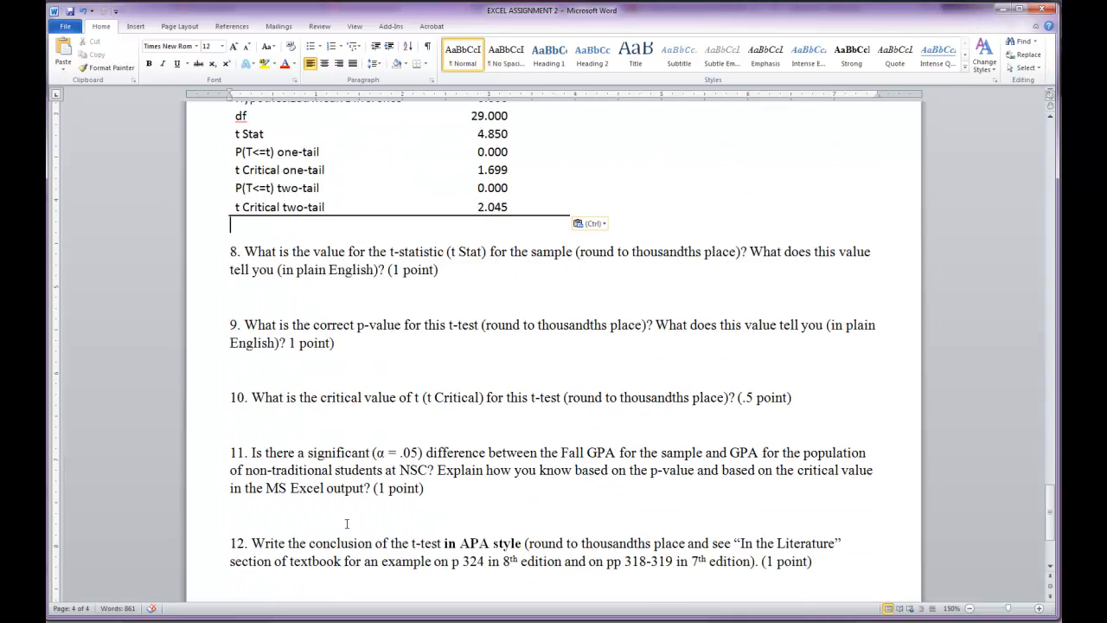
pyautogui.scroll(6, 347, 520)
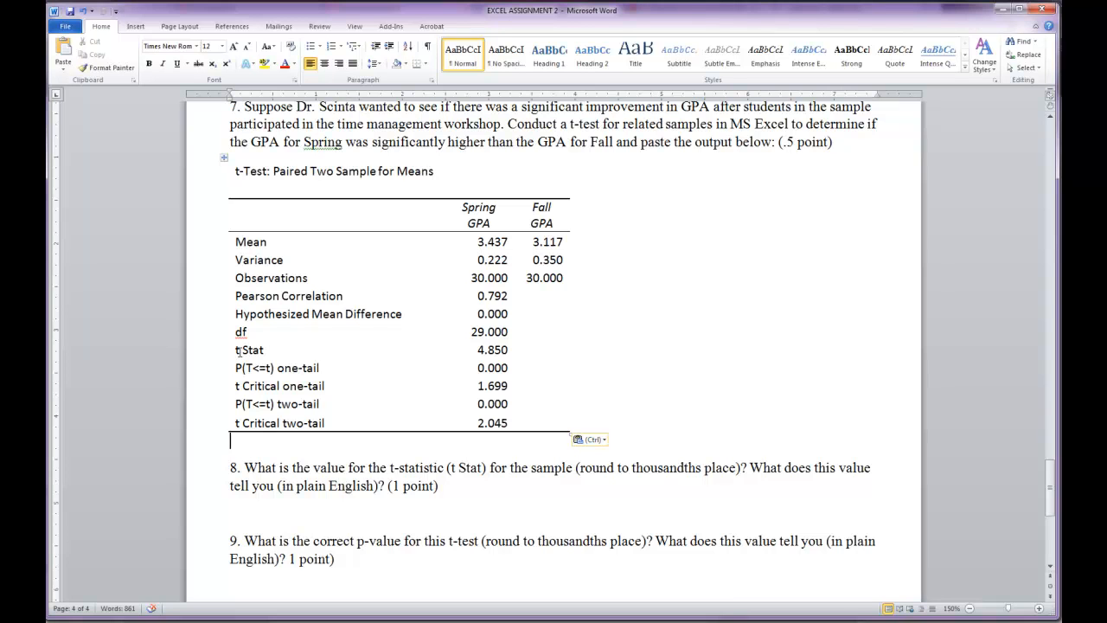
pyautogui.click(510, 350)
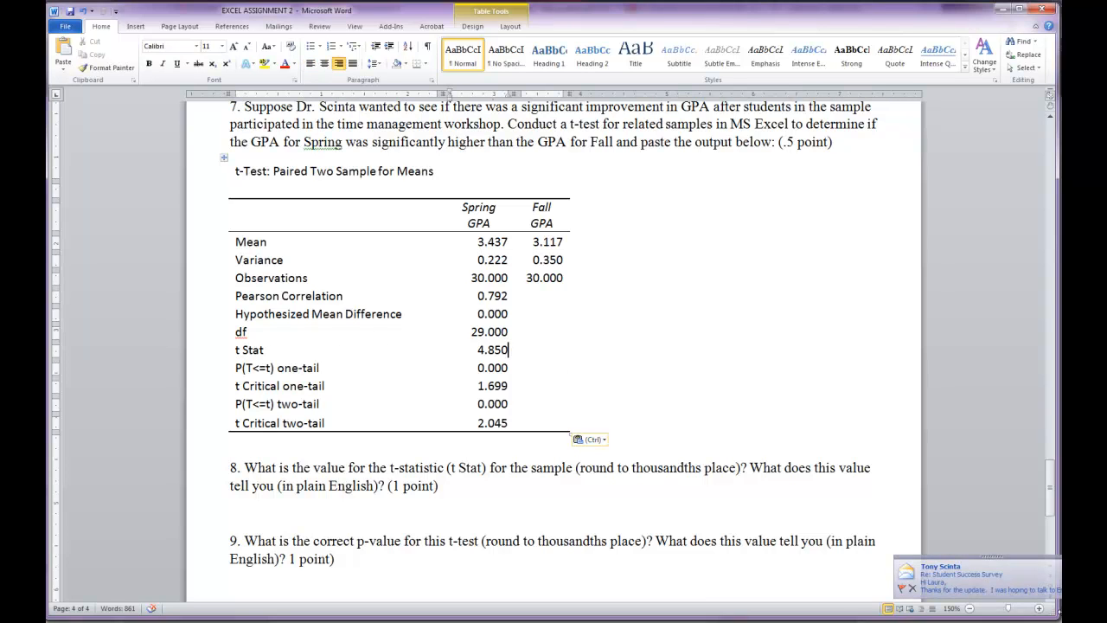
pyautogui.click(1060, 563)
pyautogui.click(1034, 536)
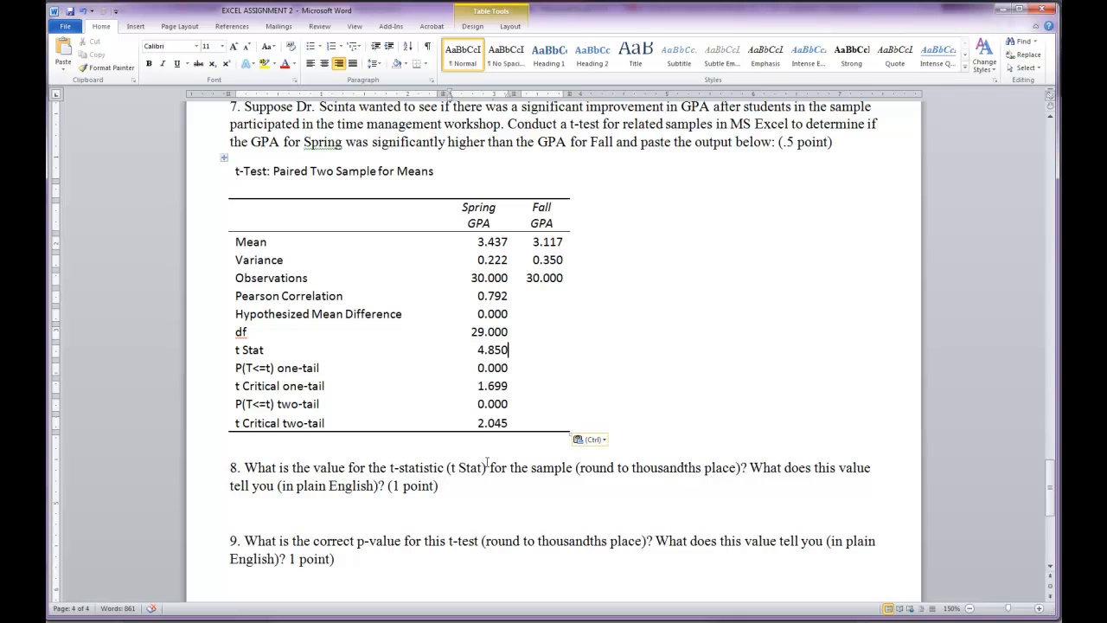
# - Compare the "significantly higher" wording in question 7 with the one-tail p-value and t Critical rows of the pasted table
pyautogui.scroll(1, 487, 463)
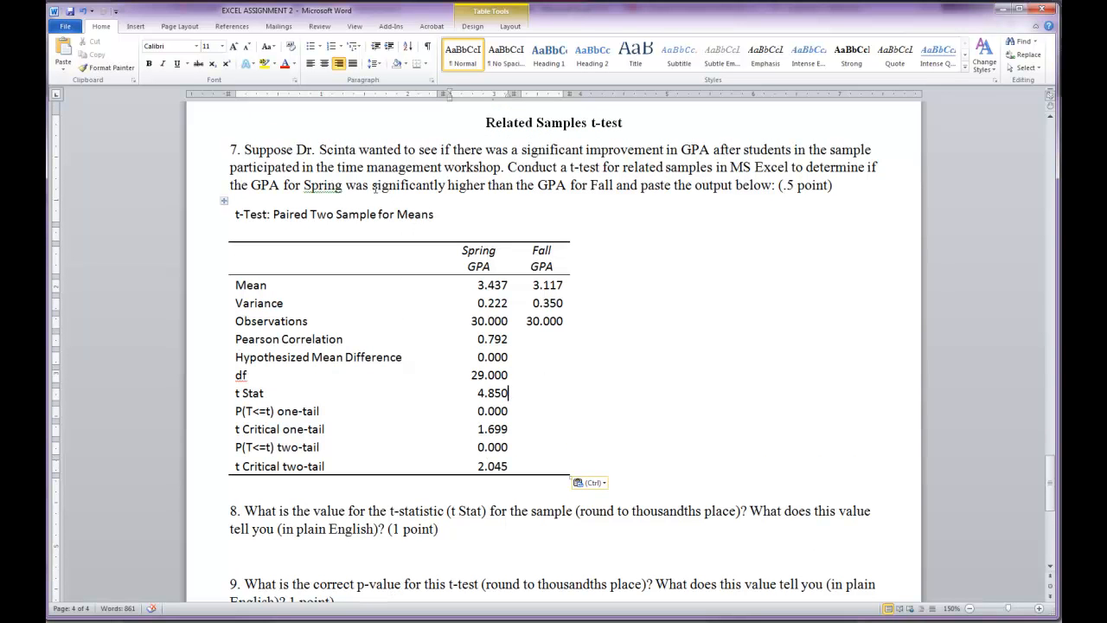
pyautogui.moveTo(373, 185); pyautogui.dragTo(471, 187)
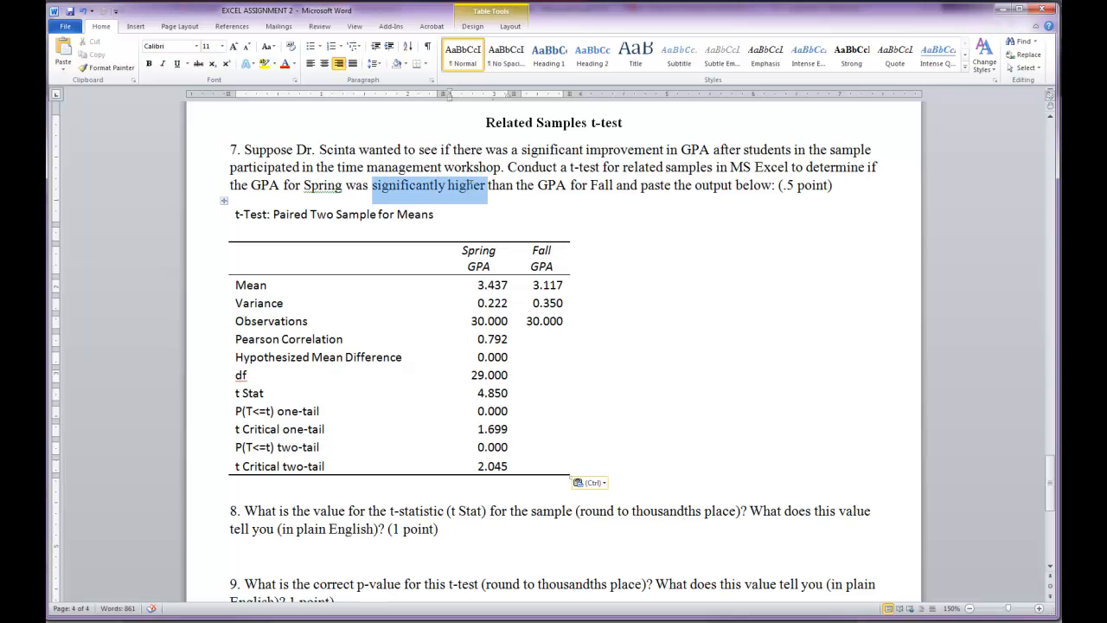
pyautogui.scroll(-2, 380, 374)
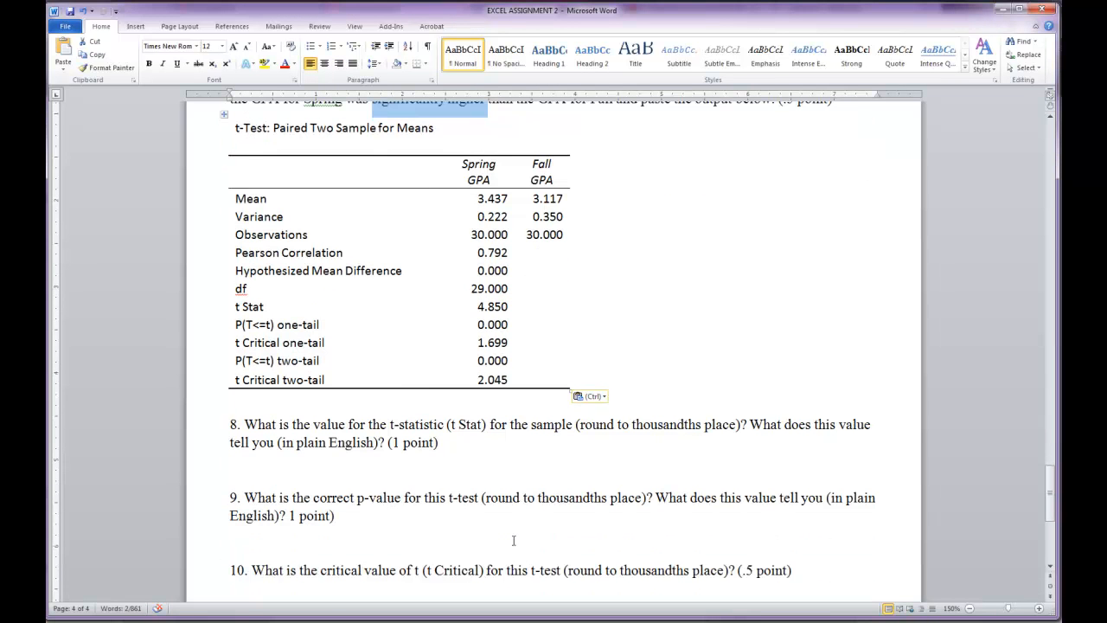
pyautogui.moveTo(235, 324); pyautogui.dragTo(497, 338)
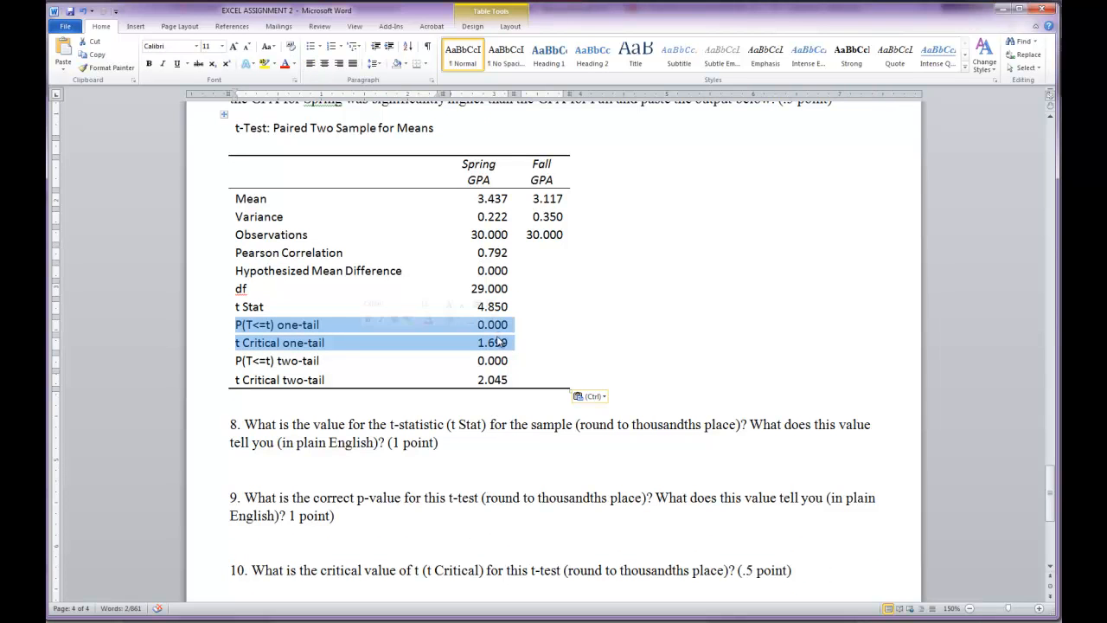
pyautogui.click(447, 464)
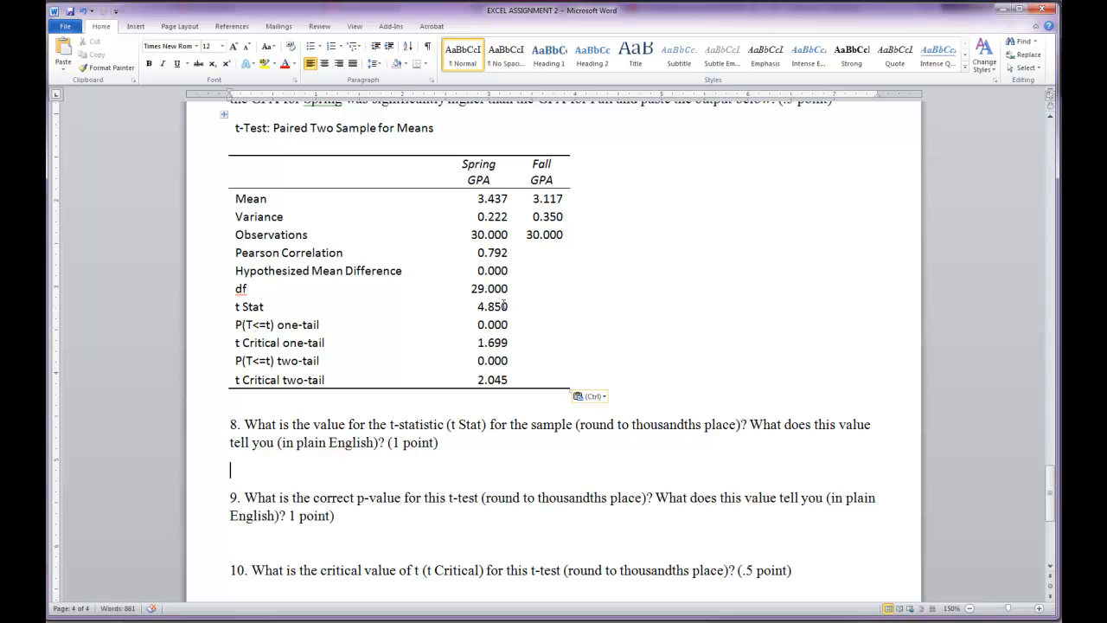
# - Examine the t Stat, p-value and critical value rows of the paired t-test table against questions 7 to 12
pyautogui.scroll(2, 510, 343)
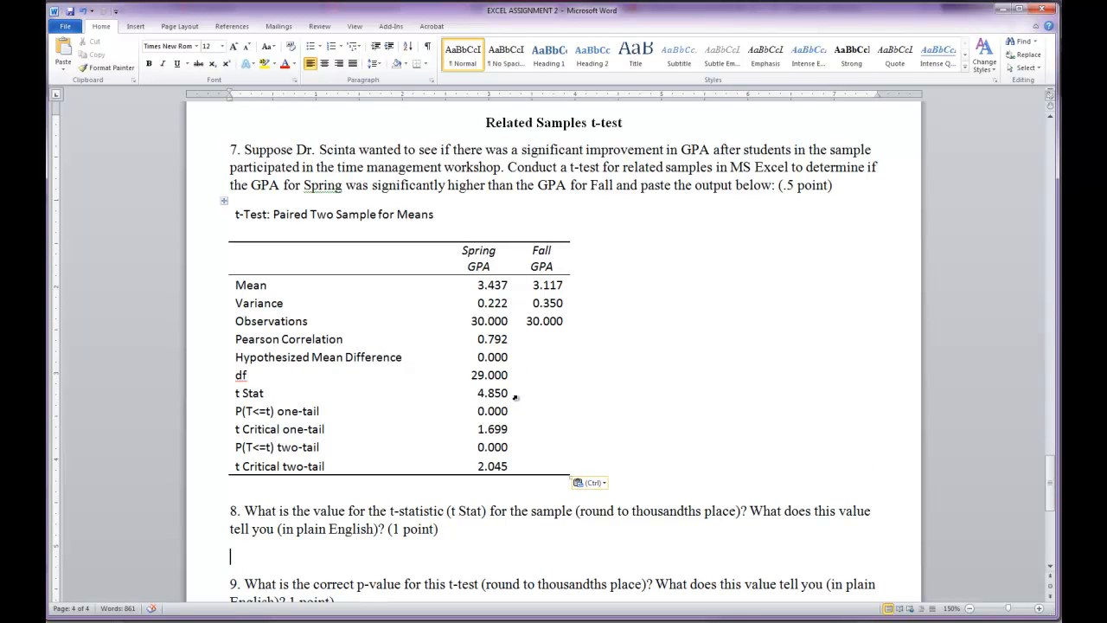
pyautogui.scroll(-2, 516, 393)
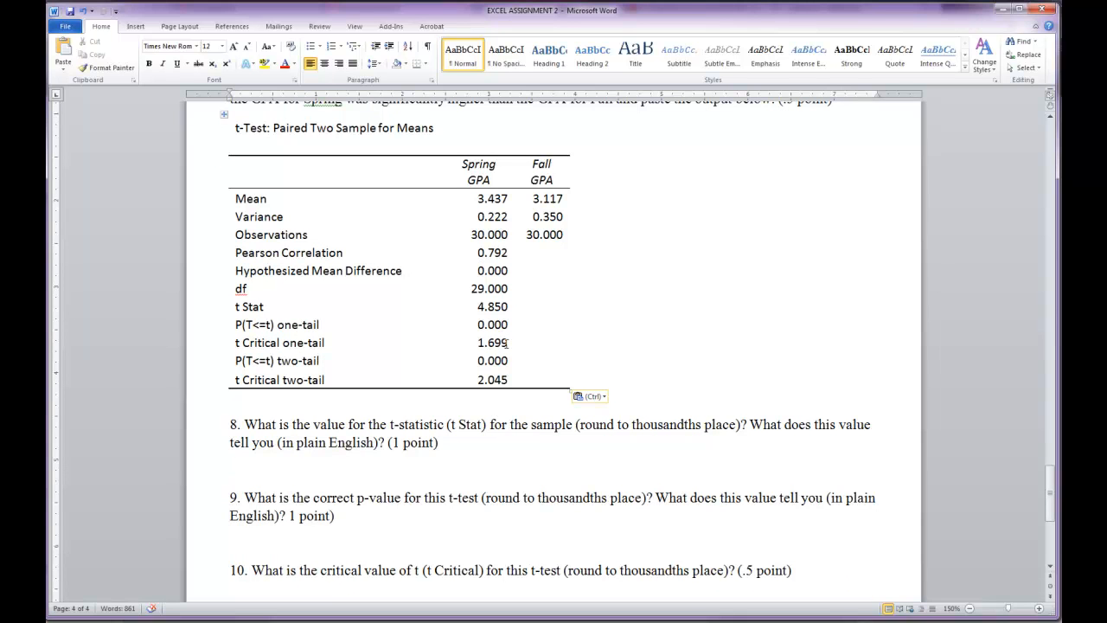
pyautogui.scroll(1, 501, 341)
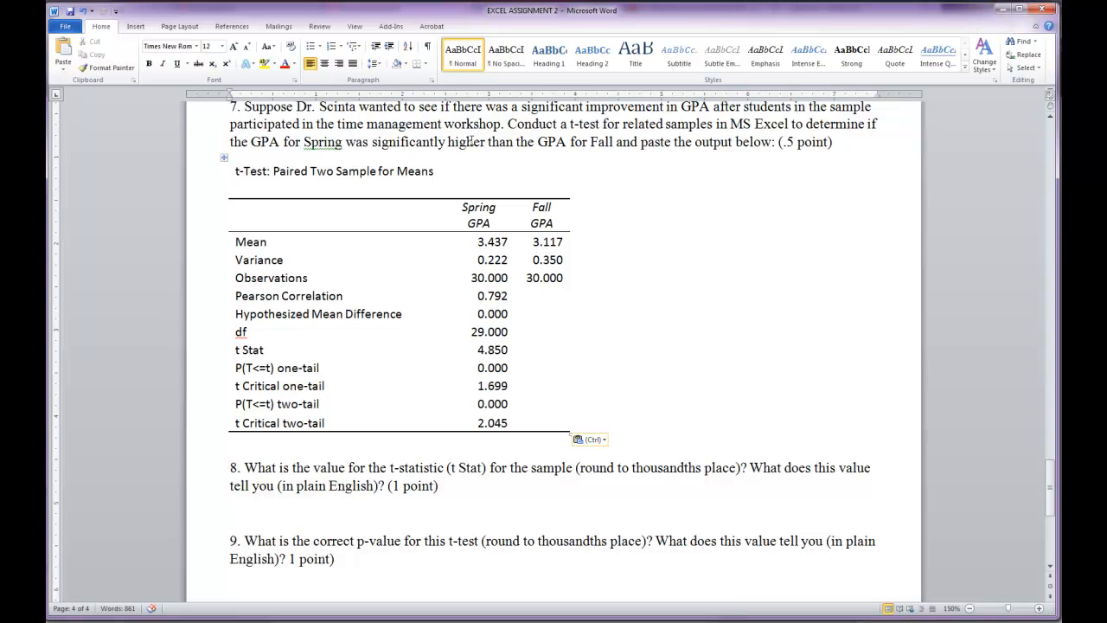
pyautogui.scroll(-2, 442, 280)
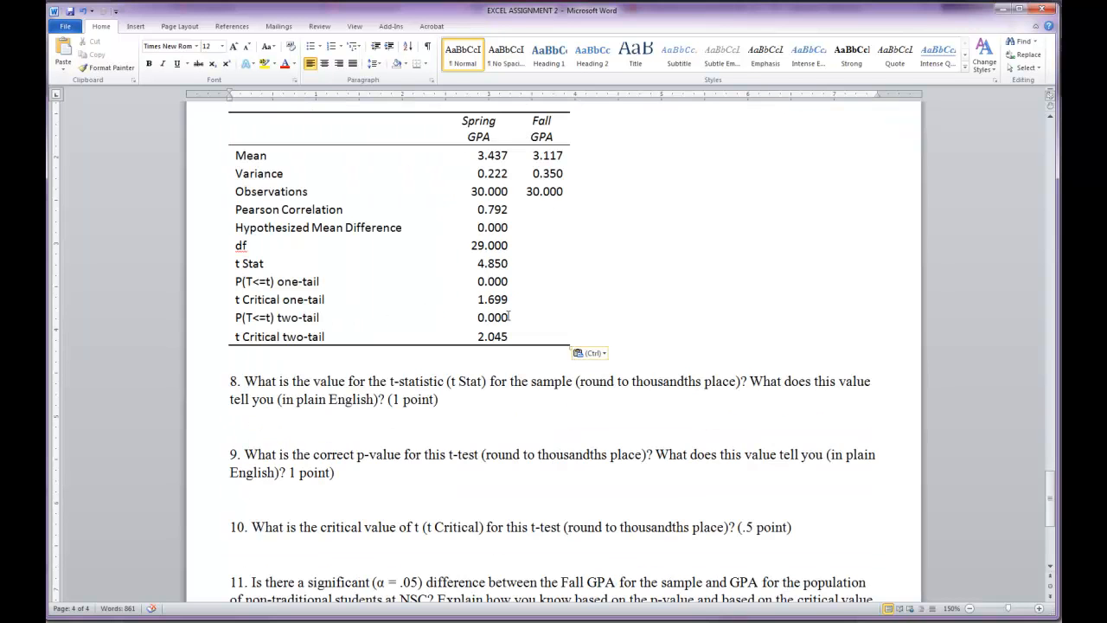
pyautogui.scroll(-2, 508, 316)
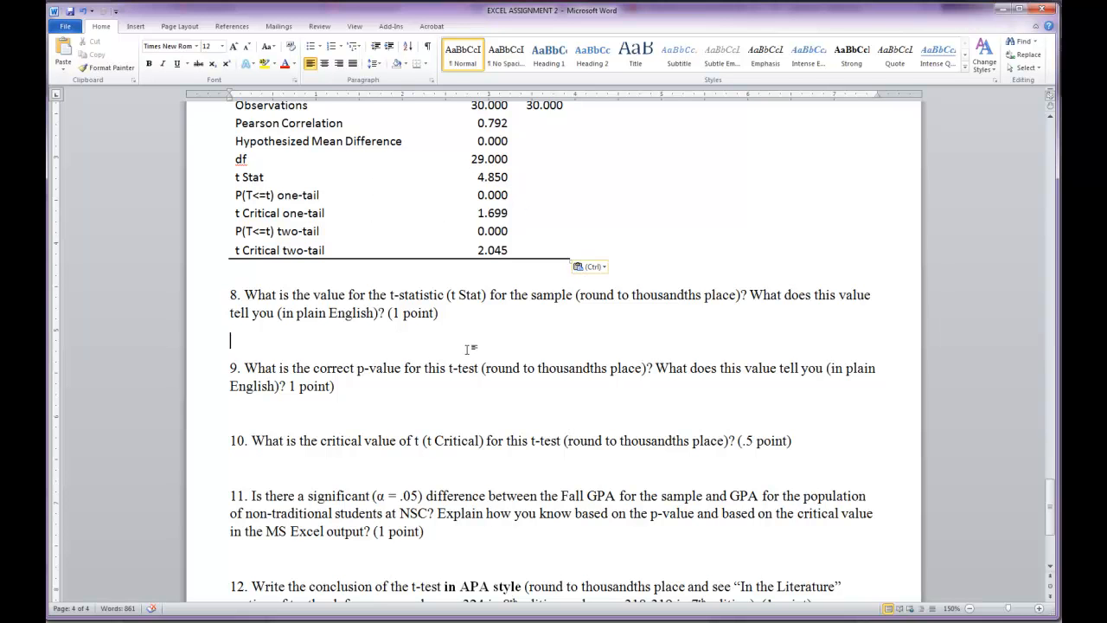
pyautogui.scroll(-2, 451, 353)
pyautogui.scroll(-2, 451, 353)
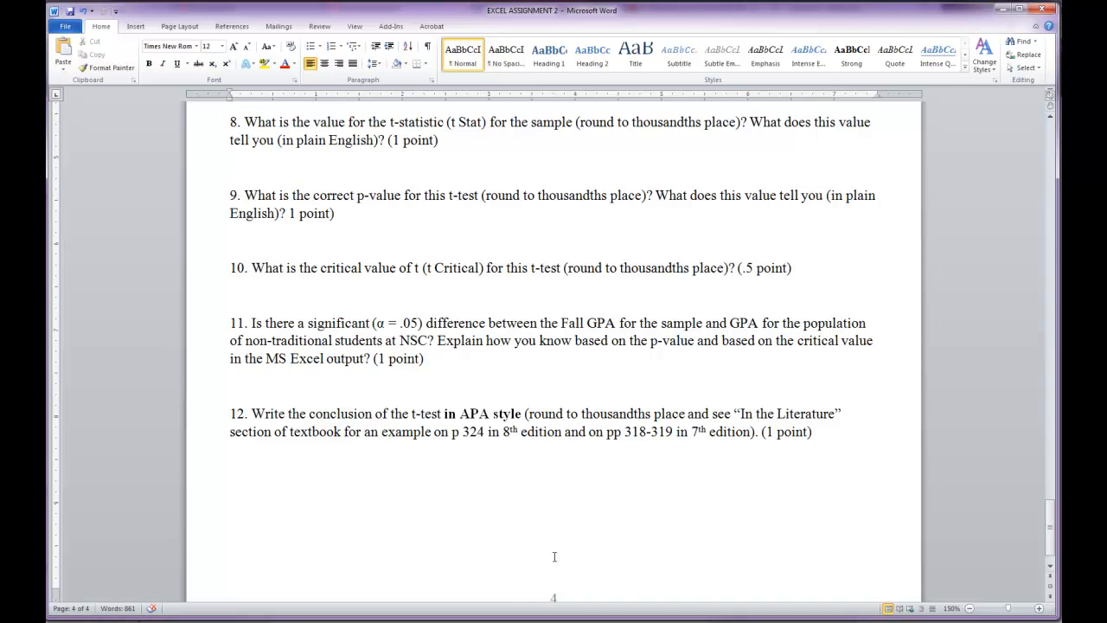
pyautogui.scroll(6, 512, 556)
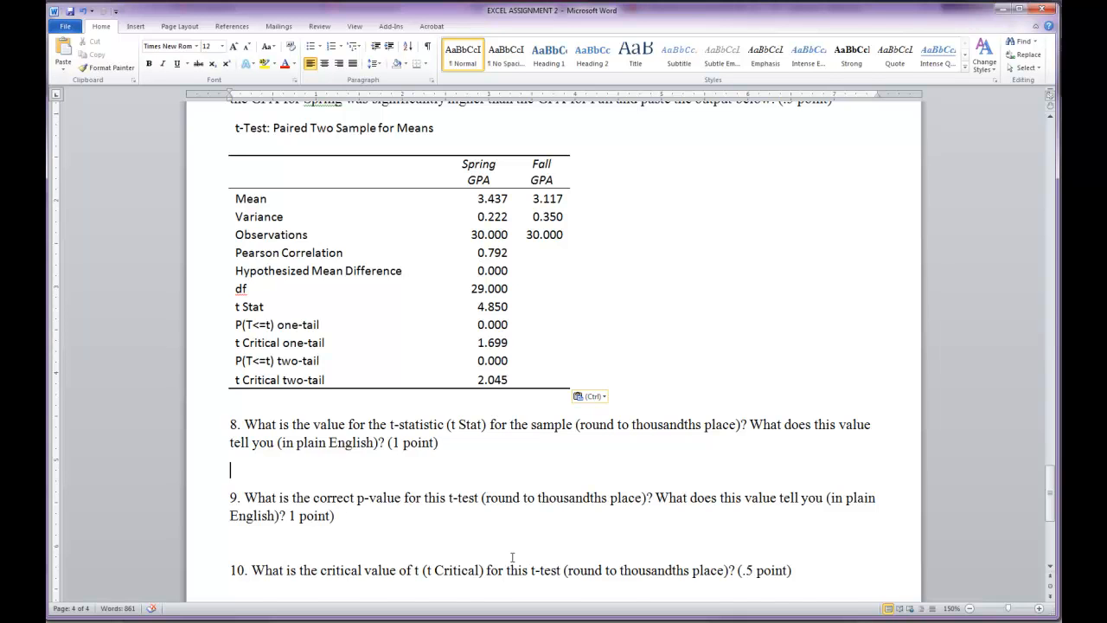
pyautogui.scroll(-1, 512, 557)
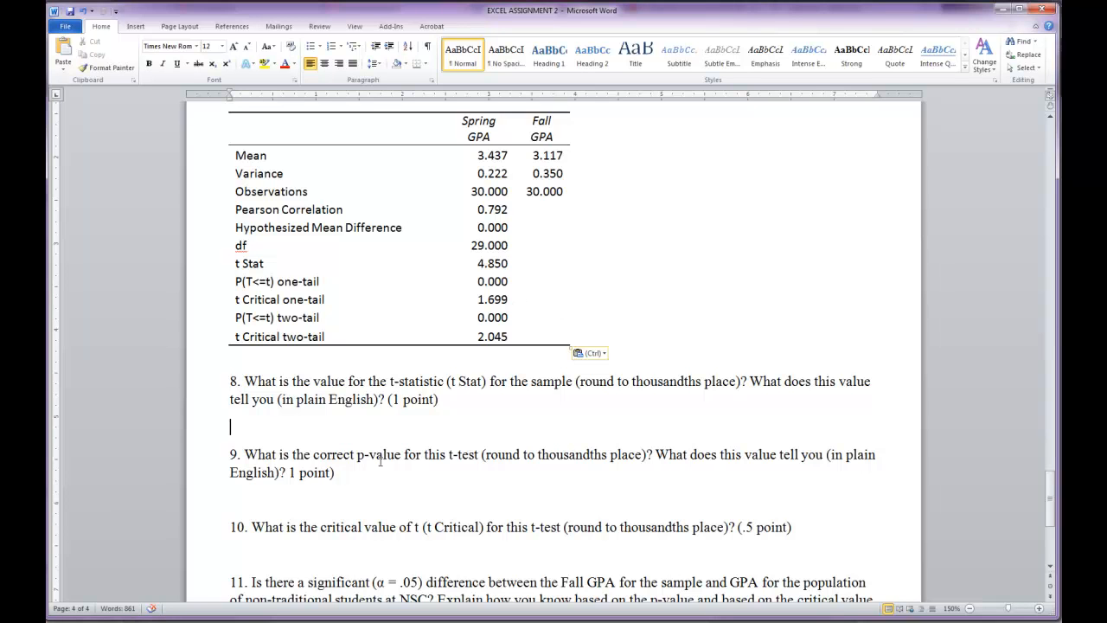
pyautogui.scroll(-5, 437, 529)
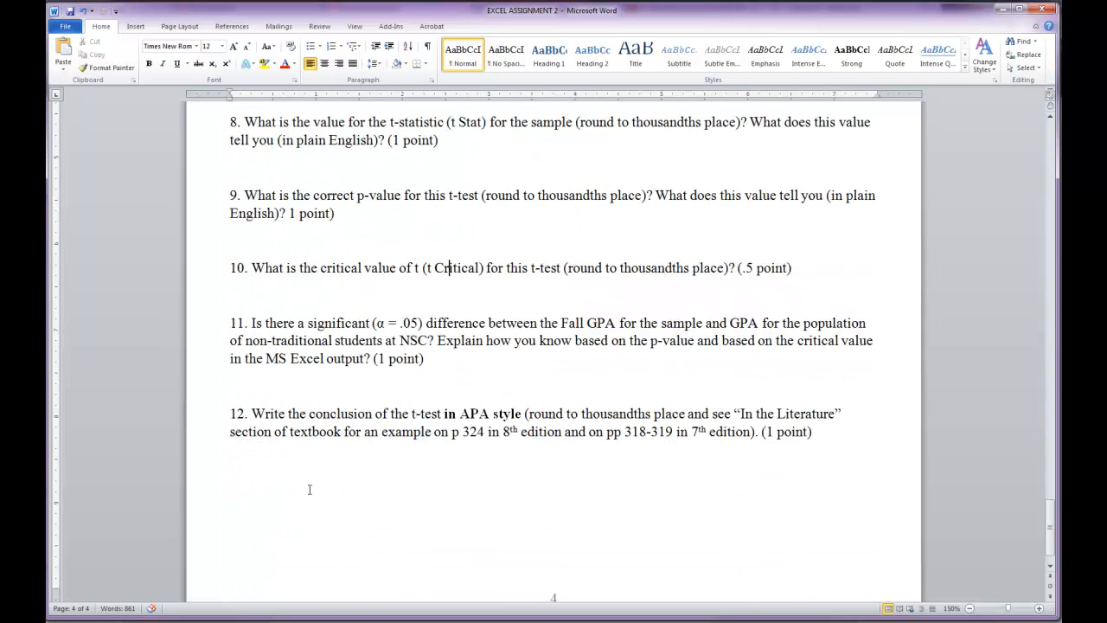
pyautogui.scroll(4, 313, 484)
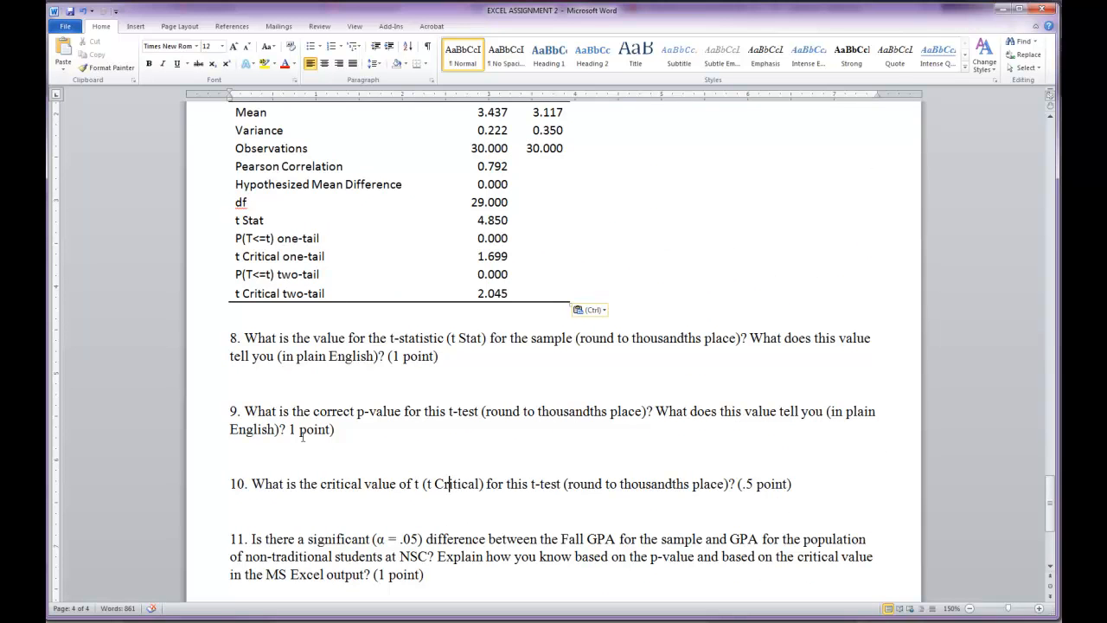
pyautogui.scroll(1, 316, 452)
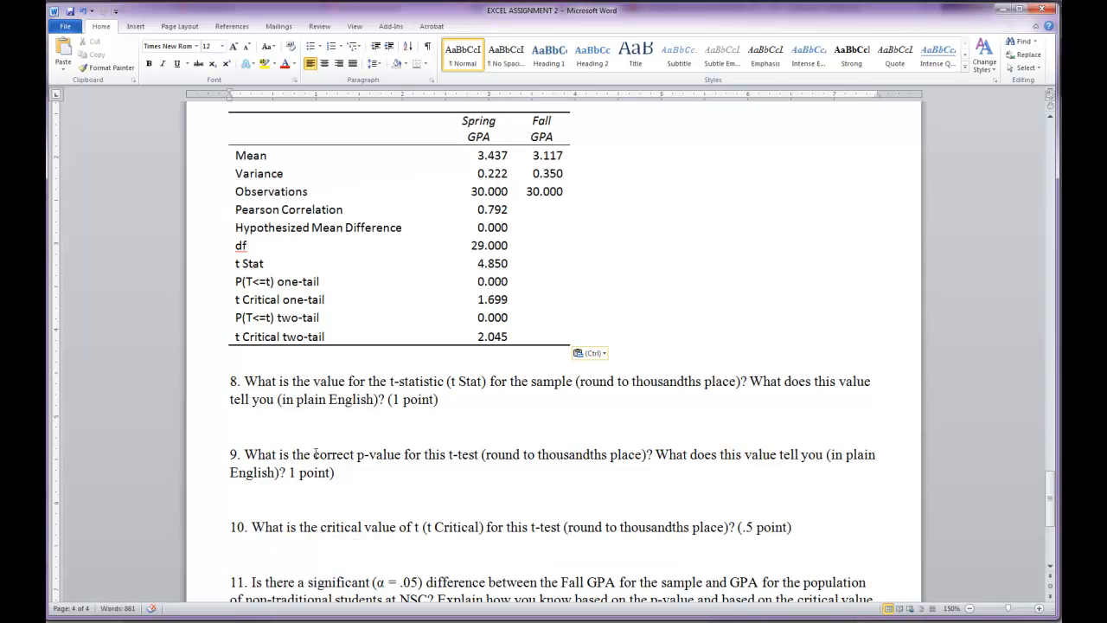